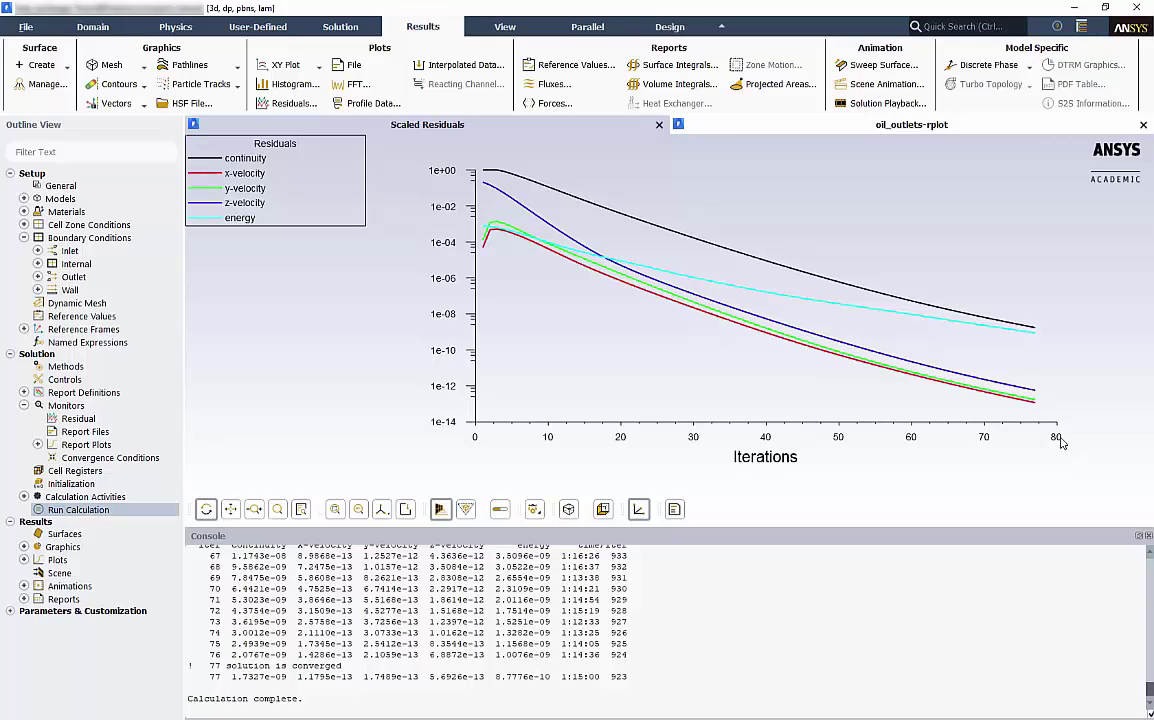
Step: Show the oil_outlets-rplot monitor, then set up a mass flow rate flux report with all oil inlets and outlets selected
{"action": "left_click", "coordinate": [869, 130]}
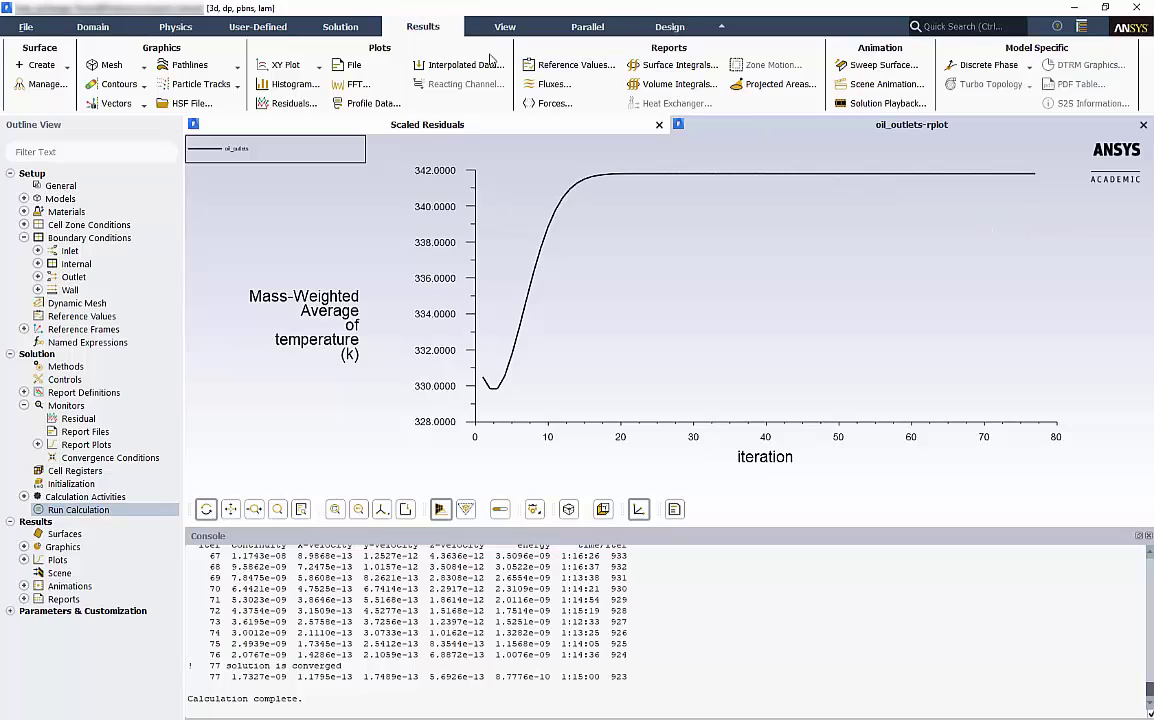
{"action": "left_click", "coordinate": [560, 86]}
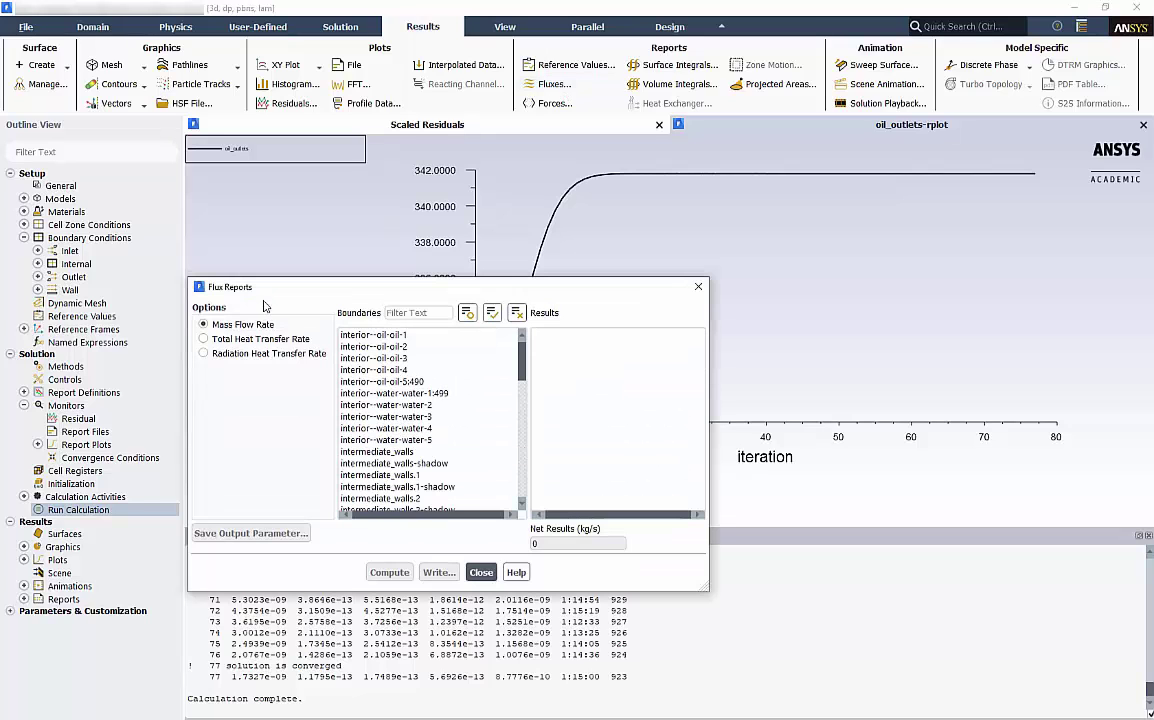
{"action": "left_click_drag", "start_coordinate": [293, 289], "coordinate": [308, 139]}
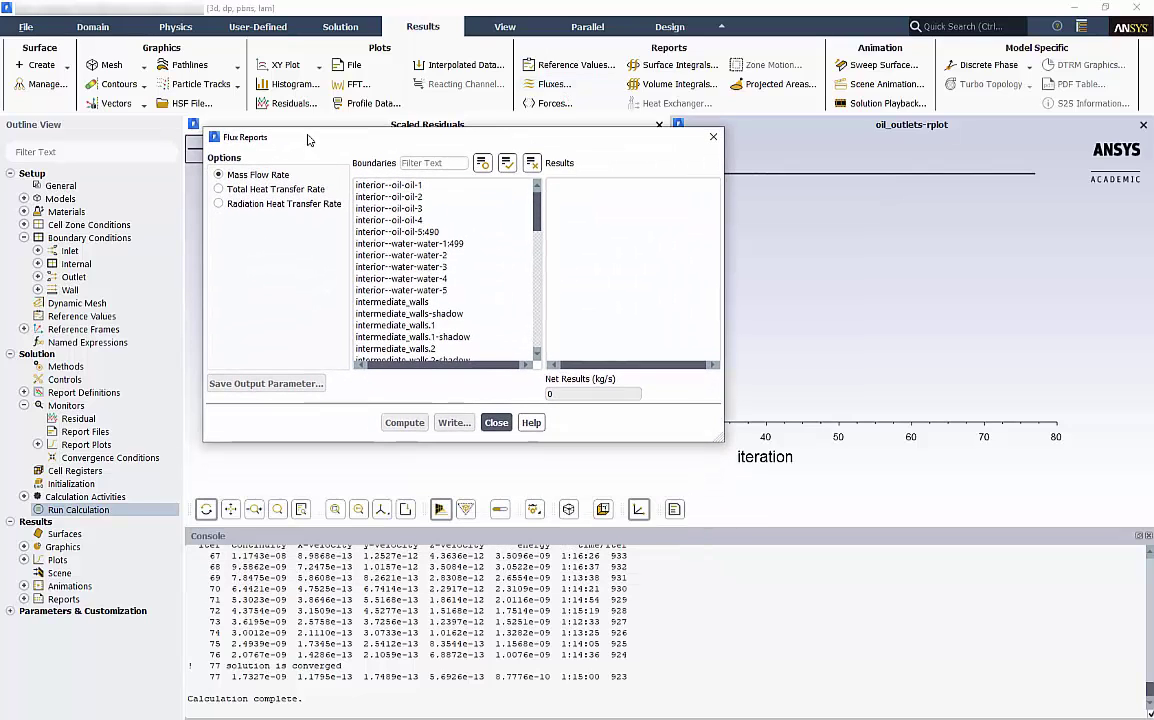
{"action": "left_click_drag", "start_coordinate": [538, 210], "coordinate": [533, 268]}
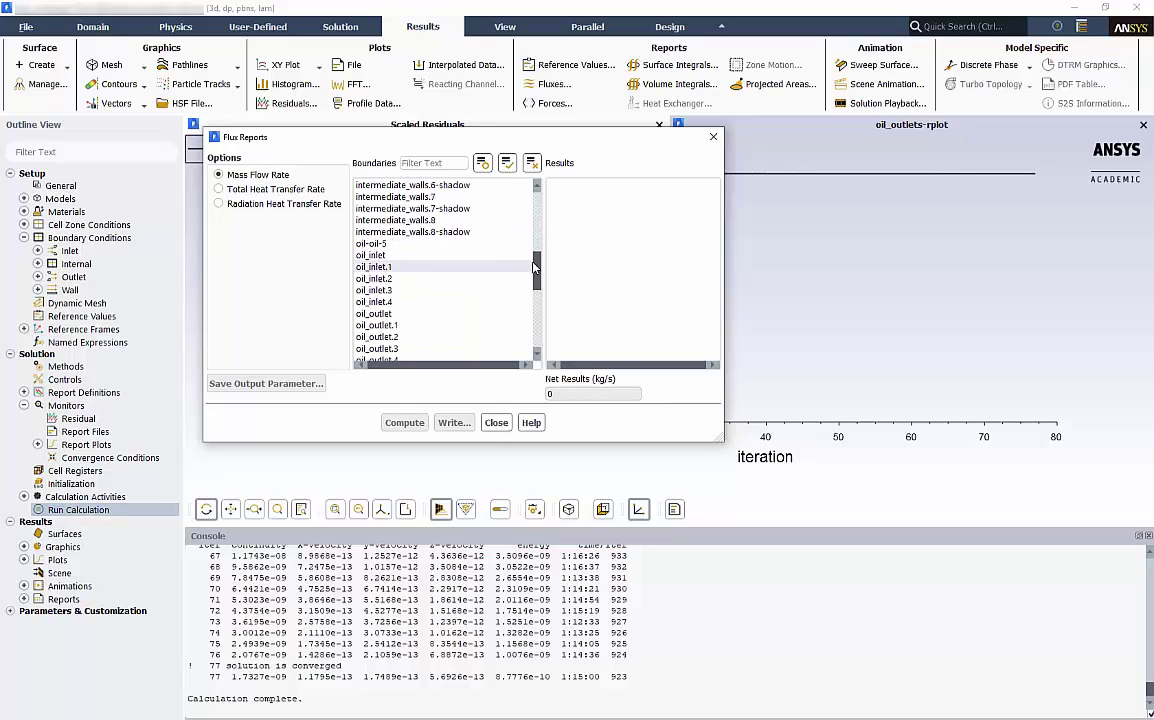
{"action": "left_click", "coordinate": [422, 256]}
{"action": "scroll", "coordinate": [538, 292], "scroll_direction": "down", "scroll_amount": 1}
{"action": "scroll", "coordinate": [538, 292], "scroll_direction": "down", "scroll_amount": 2}
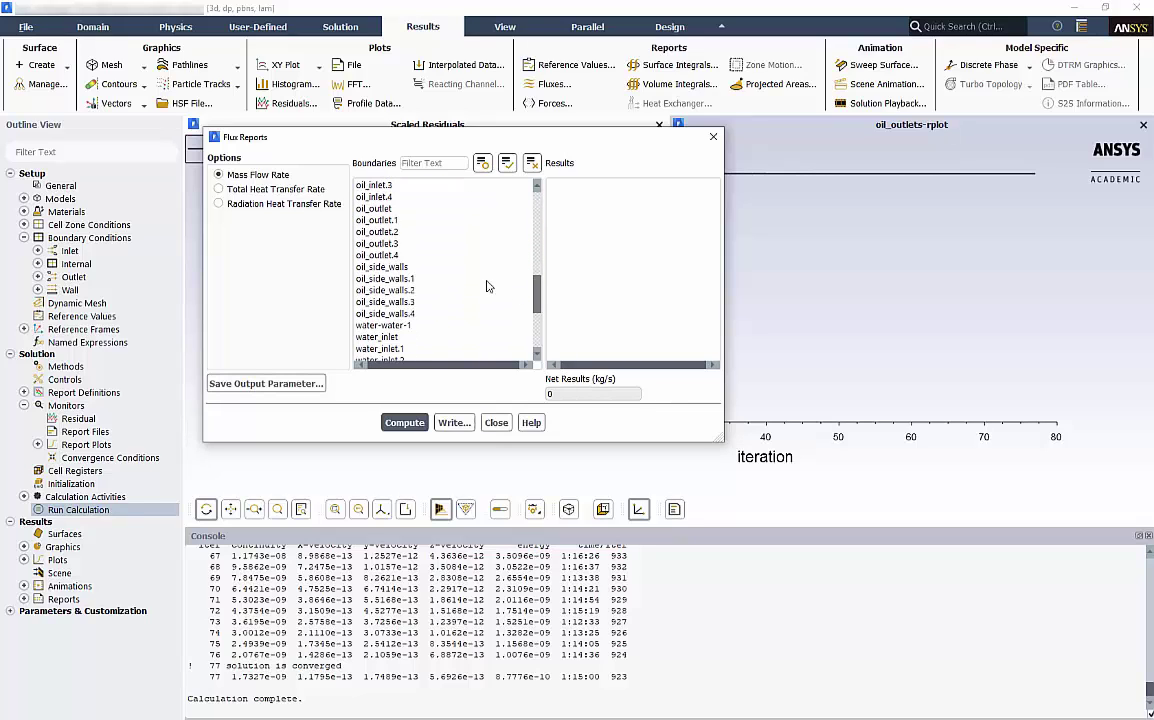
{"action": "left_click", "coordinate": [442, 256], "text": "shift"}
Step: Add all water inlets and outlets to the flux report and compute the net mass flow rate
{"action": "scroll", "coordinate": [536, 306], "scroll_direction": "down", "scroll_amount": 2}
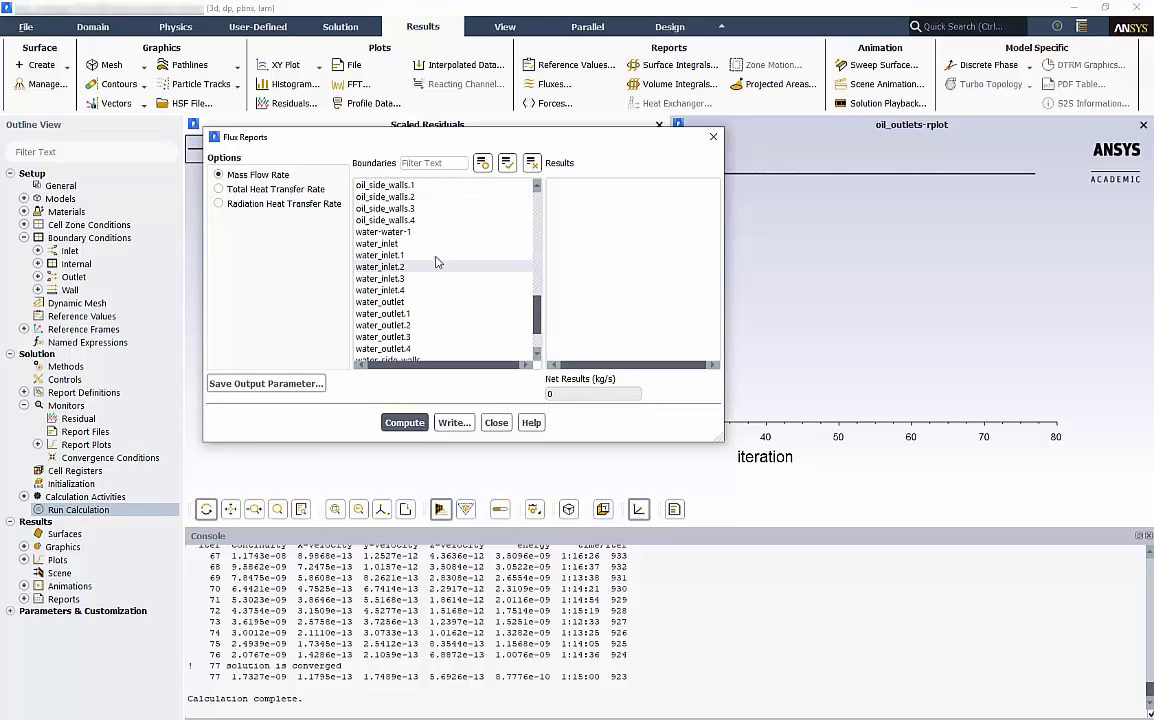
{"action": "left_click", "coordinate": [416, 249]}
{"action": "left_click", "coordinate": [440, 348], "text": "shift"}
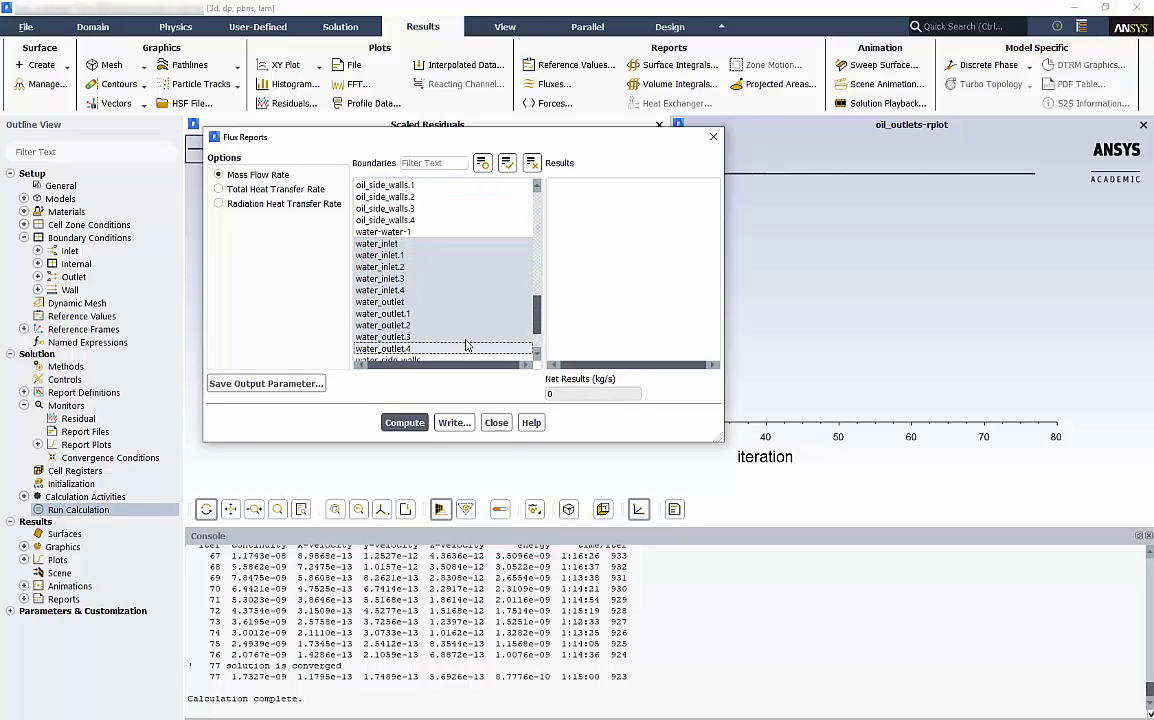
{"action": "left_click", "coordinate": [405, 423]}
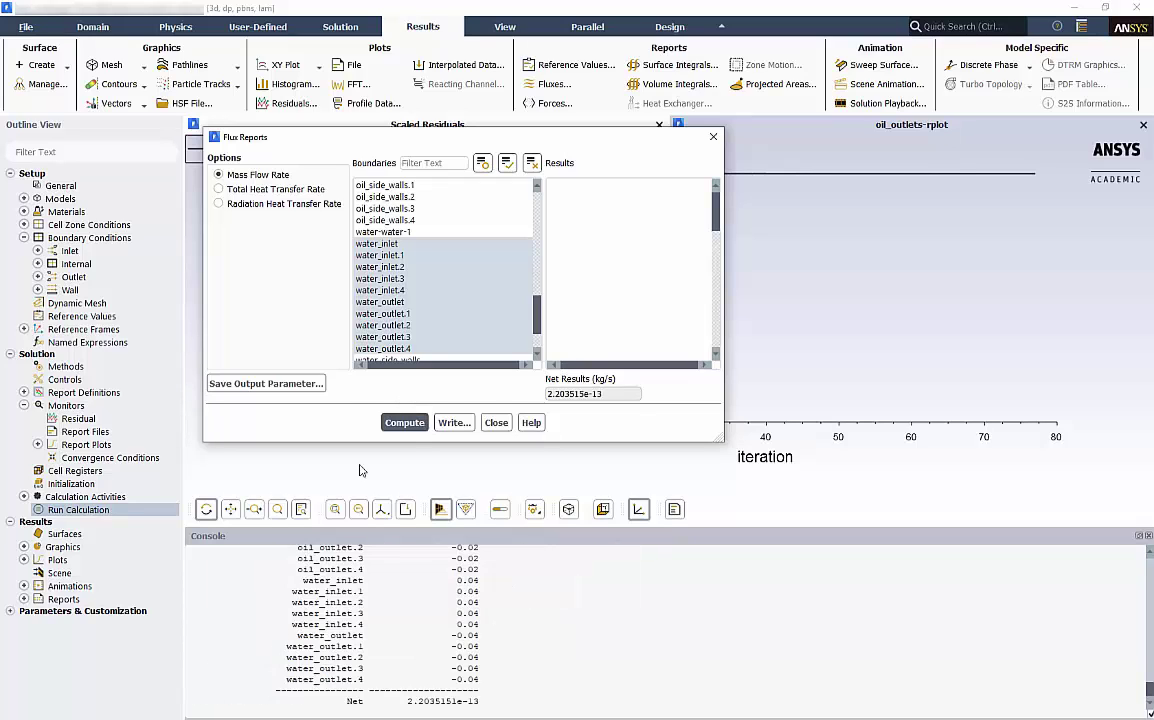
{"action": "left_click", "coordinate": [490, 608]}
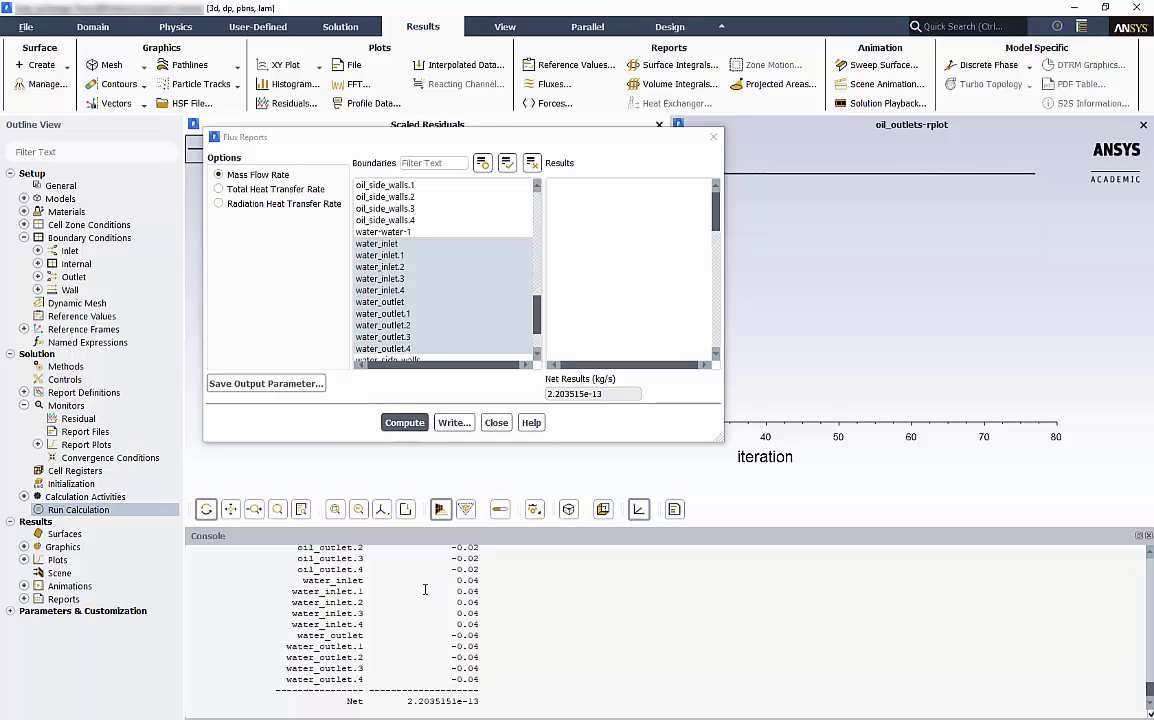
{"action": "left_click_drag", "start_coordinate": [479, 701], "coordinate": [403, 701]}
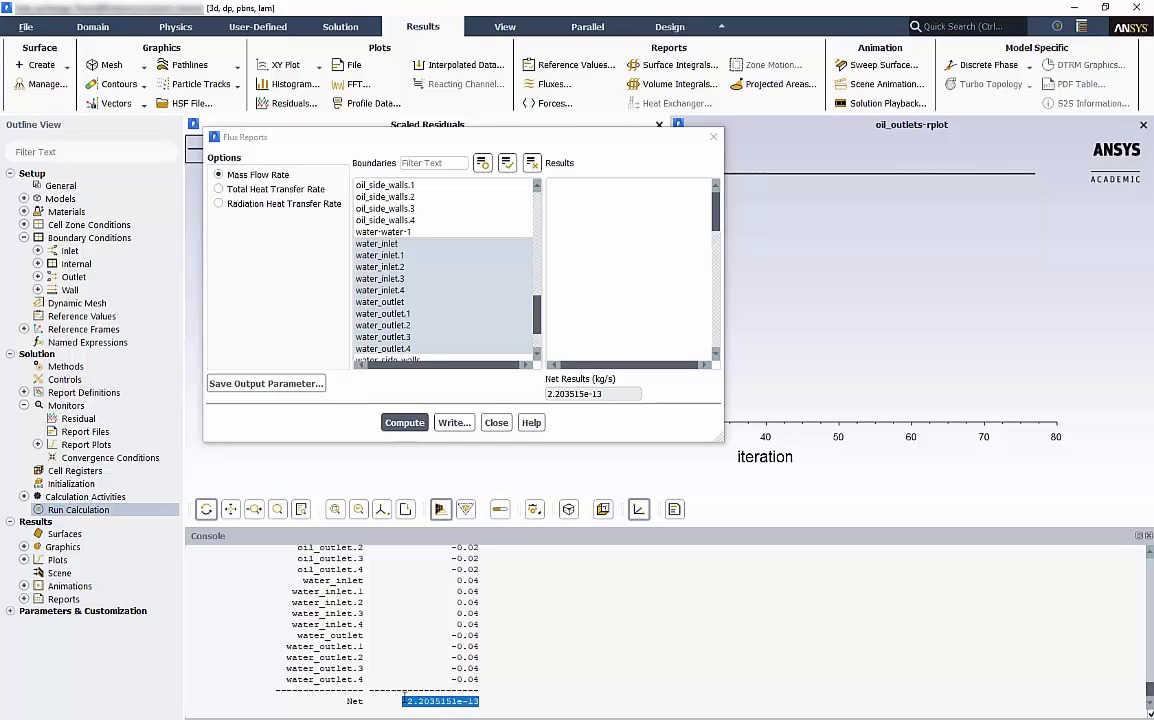
{"action": "left_click", "coordinate": [498, 703]}
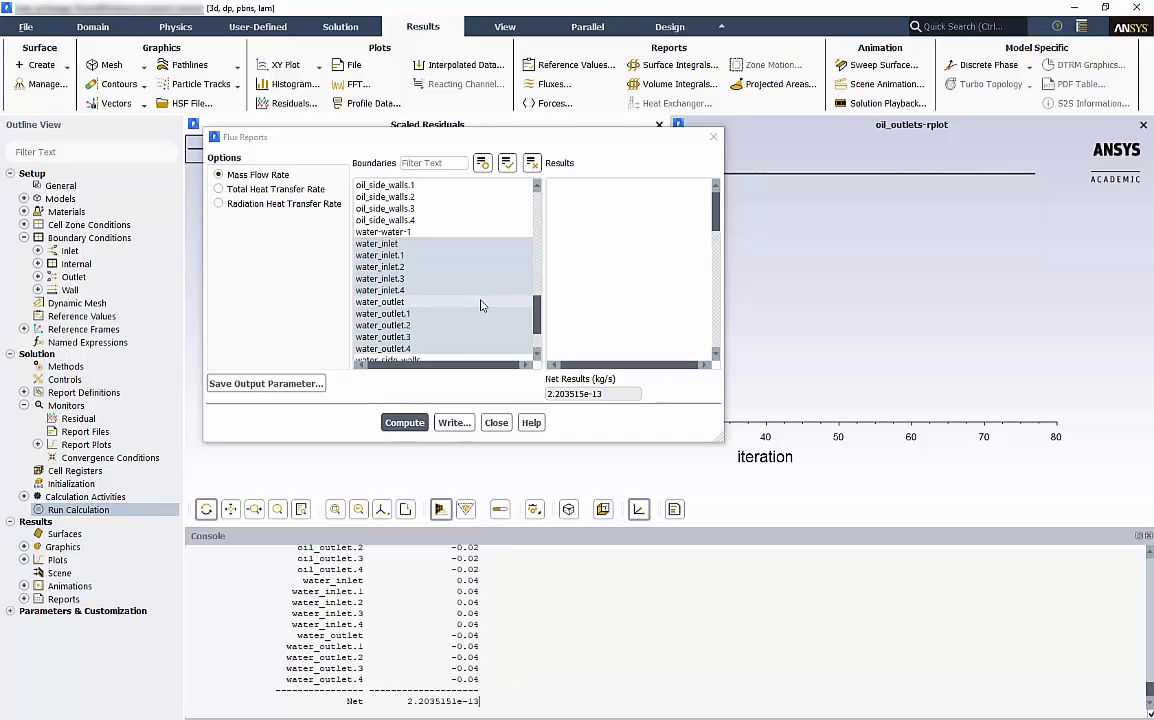
Step: Compute the total heat transfer rate for the same oil and water boundaries, then close the flux report
{"action": "left_click", "coordinate": [256, 189]}
{"action": "left_click", "coordinate": [398, 423]}
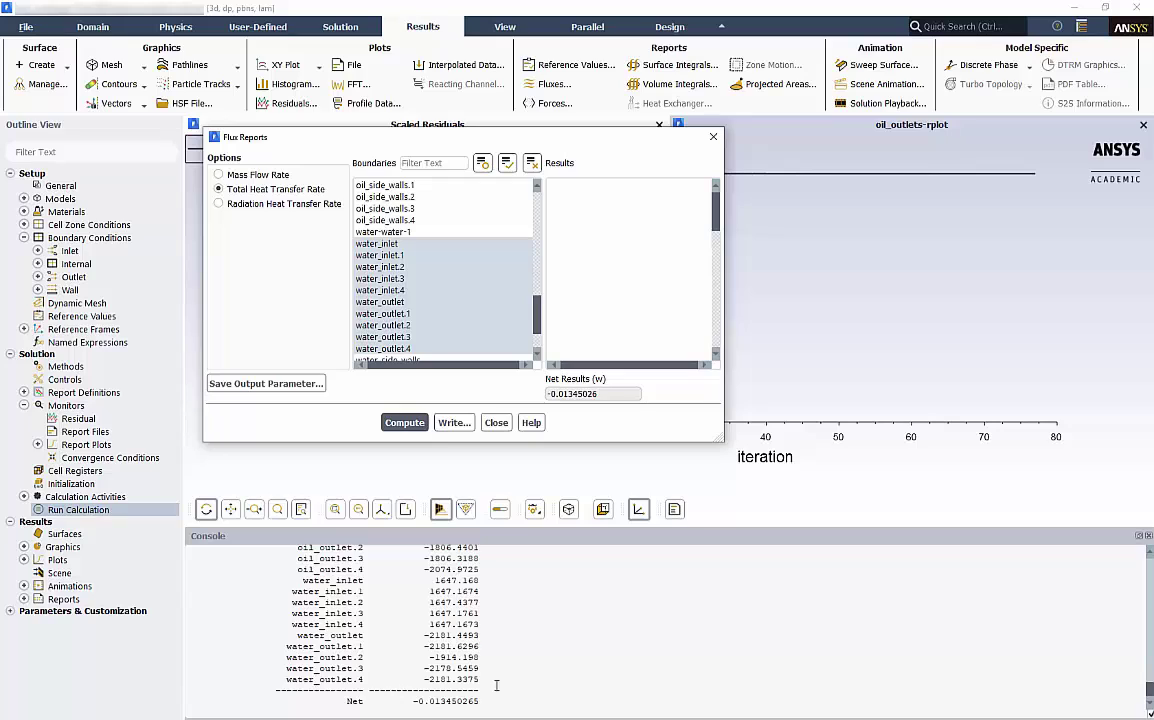
{"action": "left_click_drag", "start_coordinate": [492, 703], "coordinate": [418, 702]}
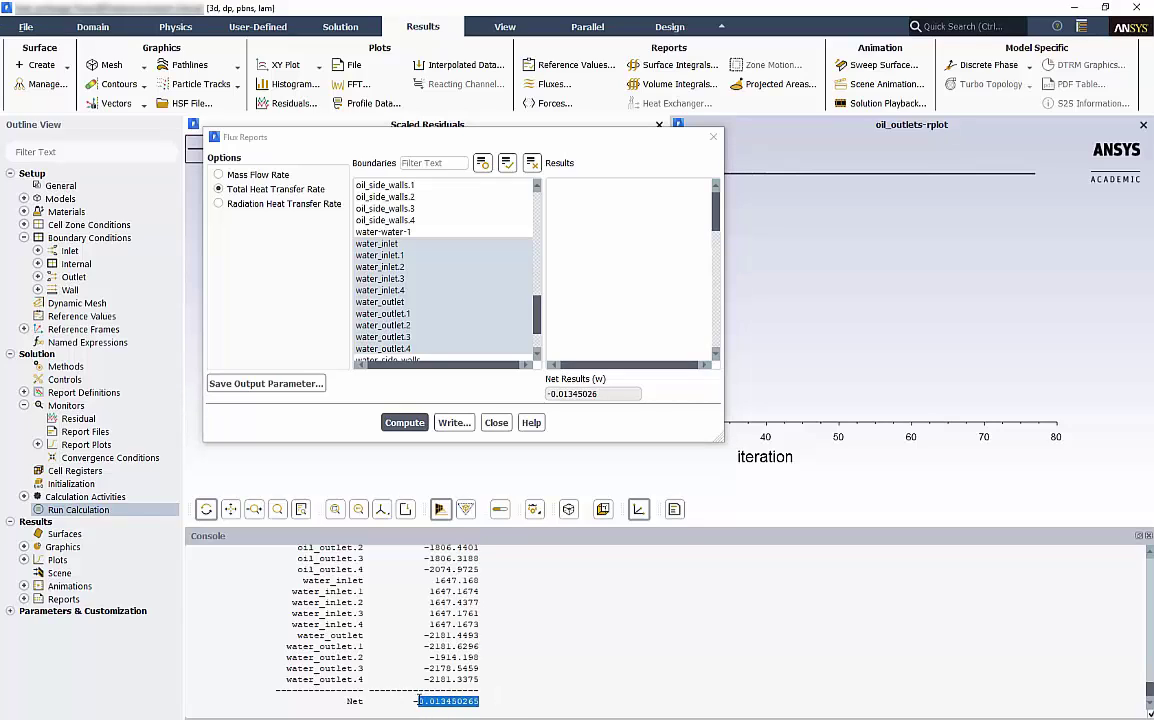
{"action": "left_click", "coordinate": [513, 702]}
{"action": "left_click", "coordinate": [496, 423]}
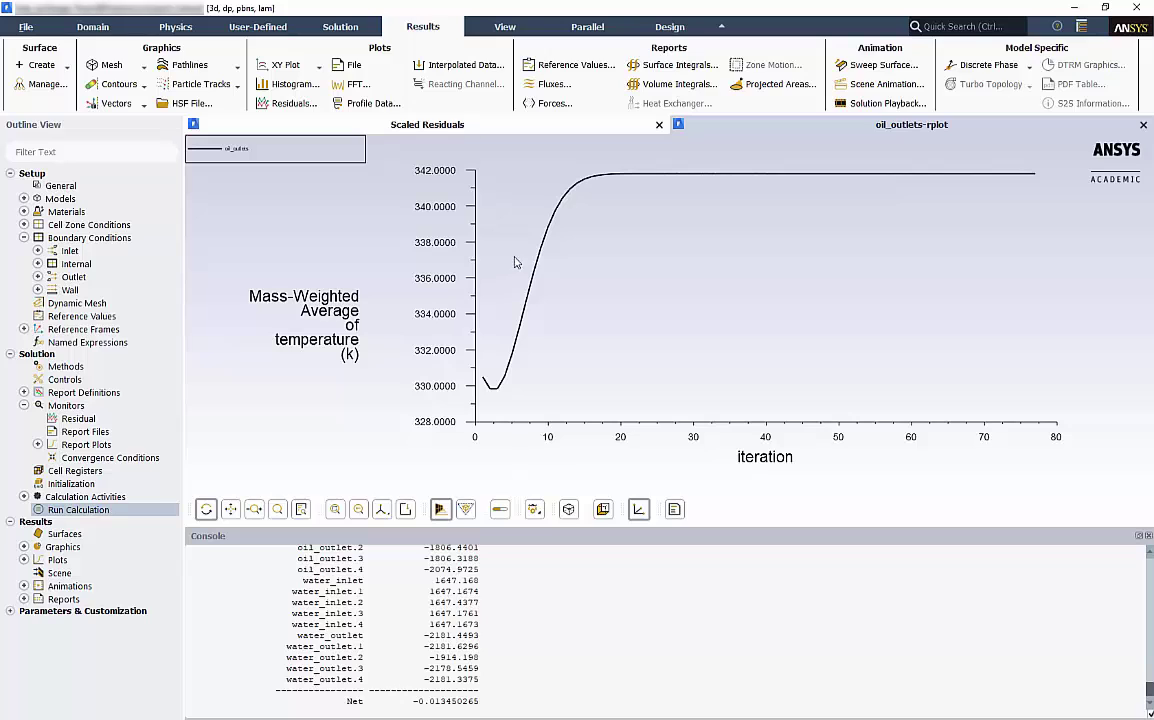
Step: Set up a surface integral report for the mass-weighted average of static temperature
{"action": "left_click", "coordinate": [663, 65]}
{"action": "left_click", "coordinate": [355, 374]}
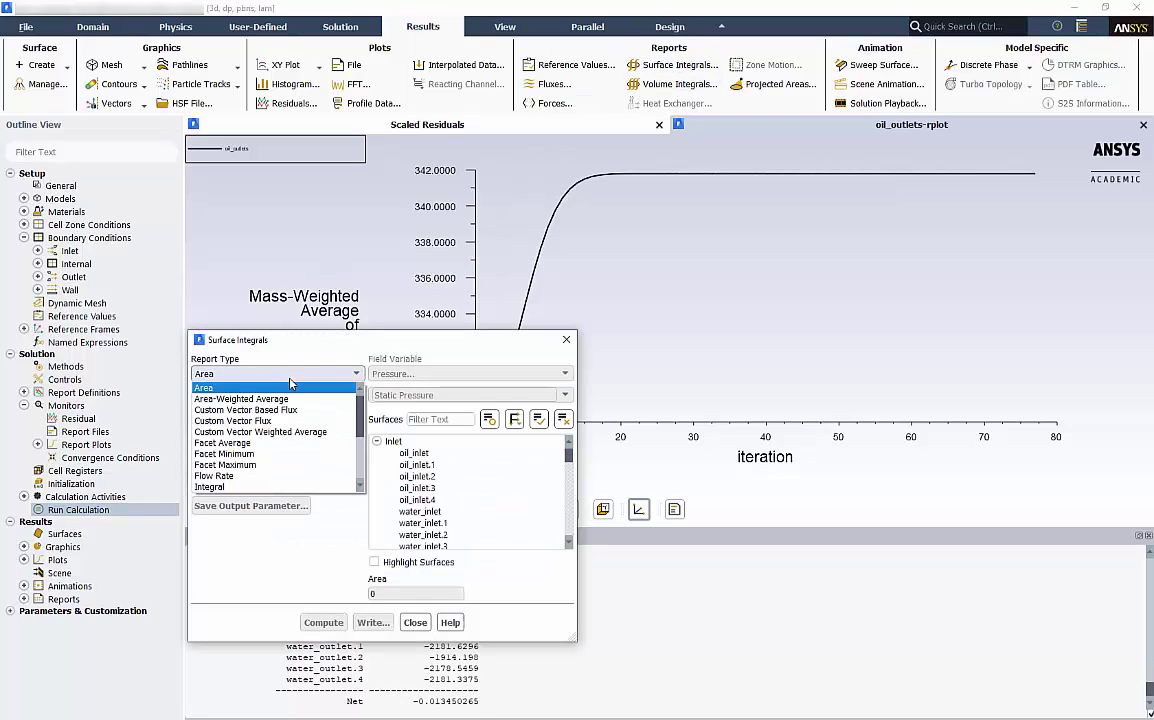
{"action": "scroll", "coordinate": [290, 385], "scroll_direction": "down", "scroll_amount": 2}
{"action": "left_click", "coordinate": [262, 418]}
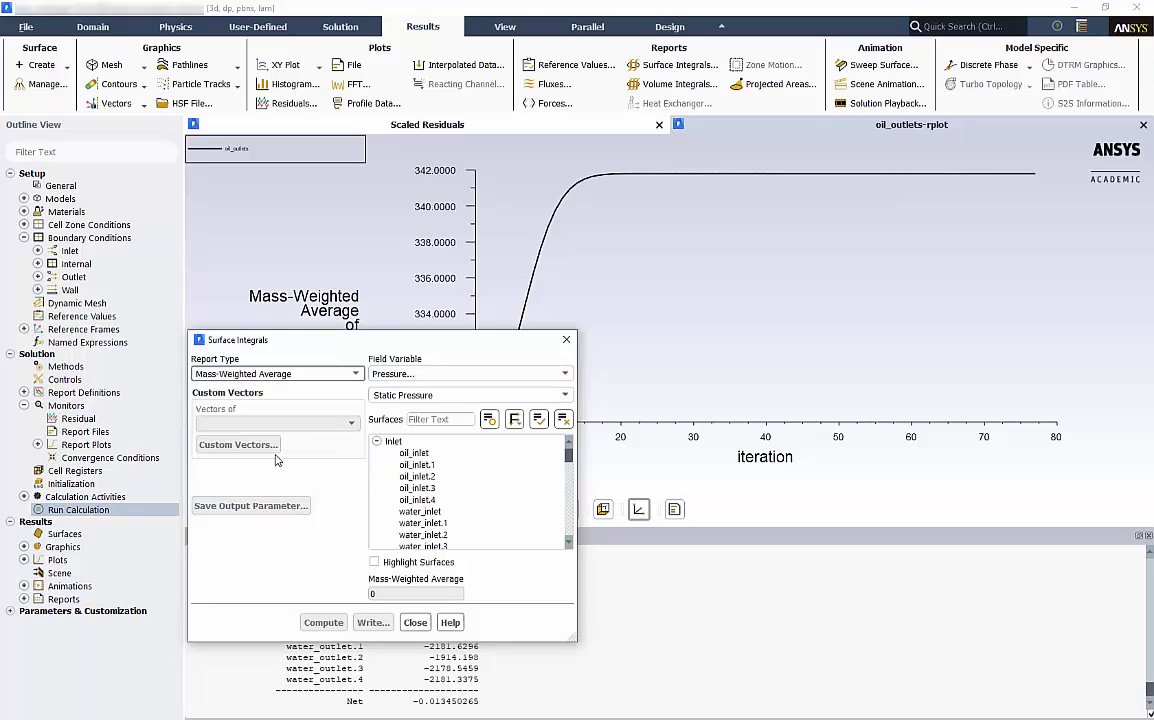
{"action": "left_click", "coordinate": [440, 373]}
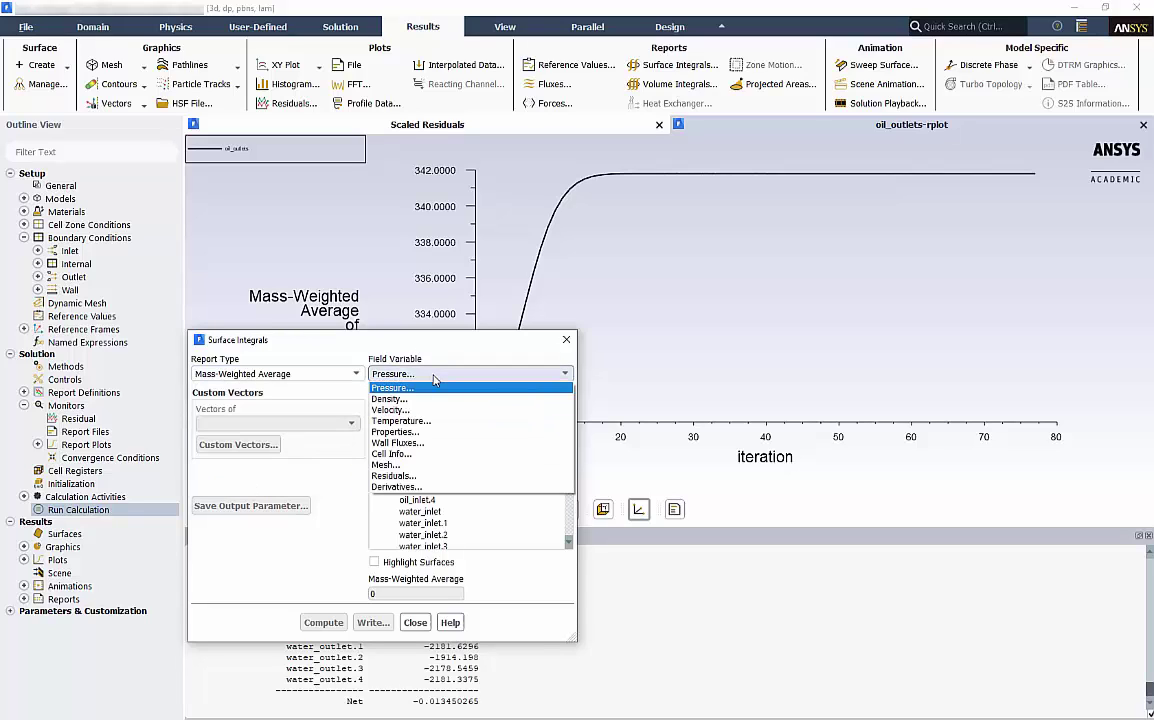
{"action": "left_click", "coordinate": [409, 421]}
Step: Compute the mass-weighted average static temperature over all five oil outlets, keeping the console results uncovered
{"action": "scroll", "coordinate": [436, 476], "scroll_direction": "down", "scroll_amount": 5}
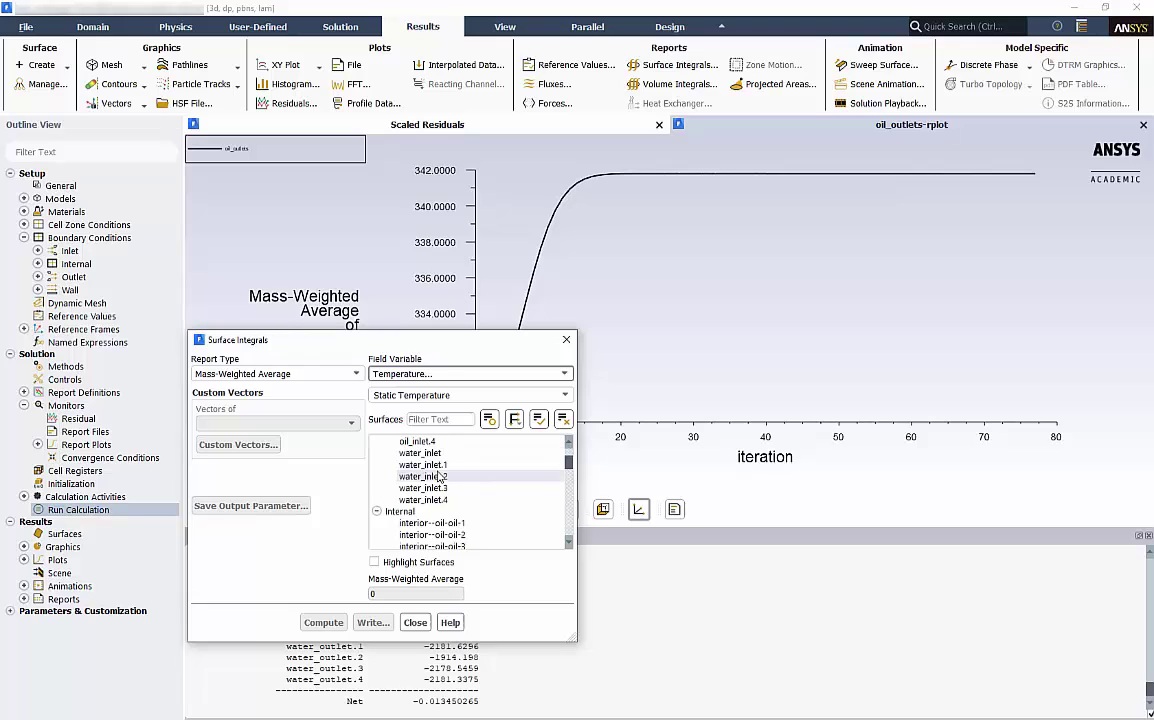
{"action": "scroll", "coordinate": [434, 476], "scroll_direction": "down", "scroll_amount": 2}
{"action": "left_click", "coordinate": [417, 476]}
{"action": "left_click", "coordinate": [420, 523], "text": "shift"}
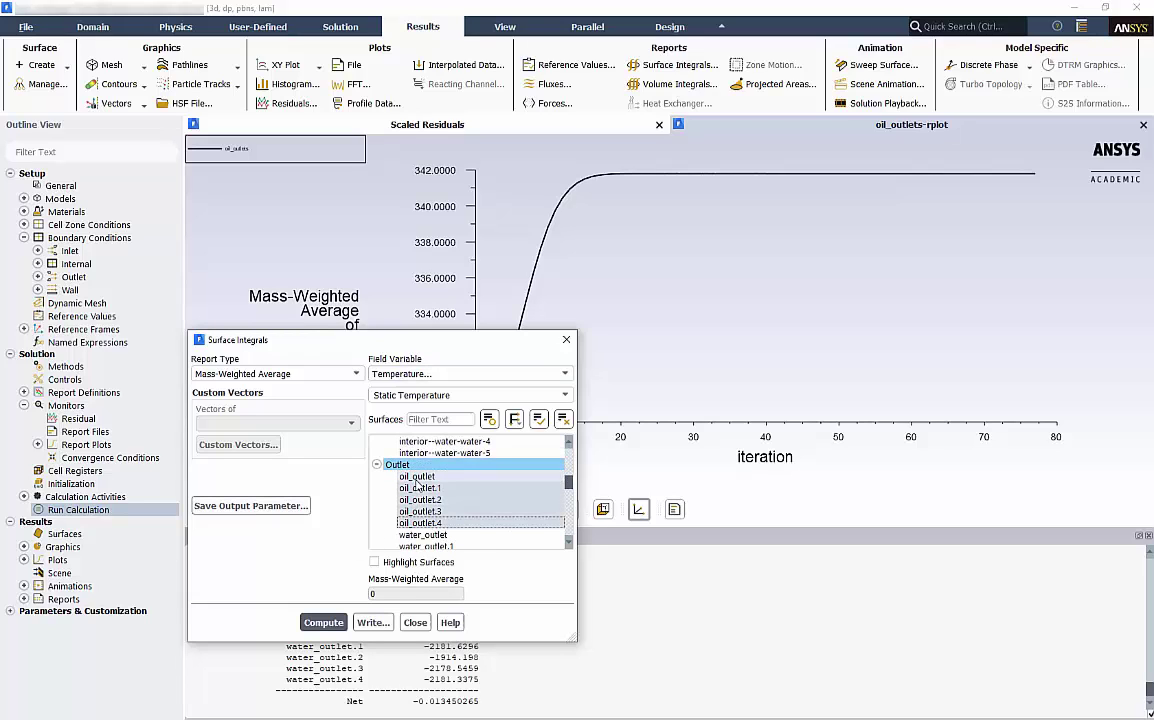
{"action": "left_click", "coordinate": [325, 622]}
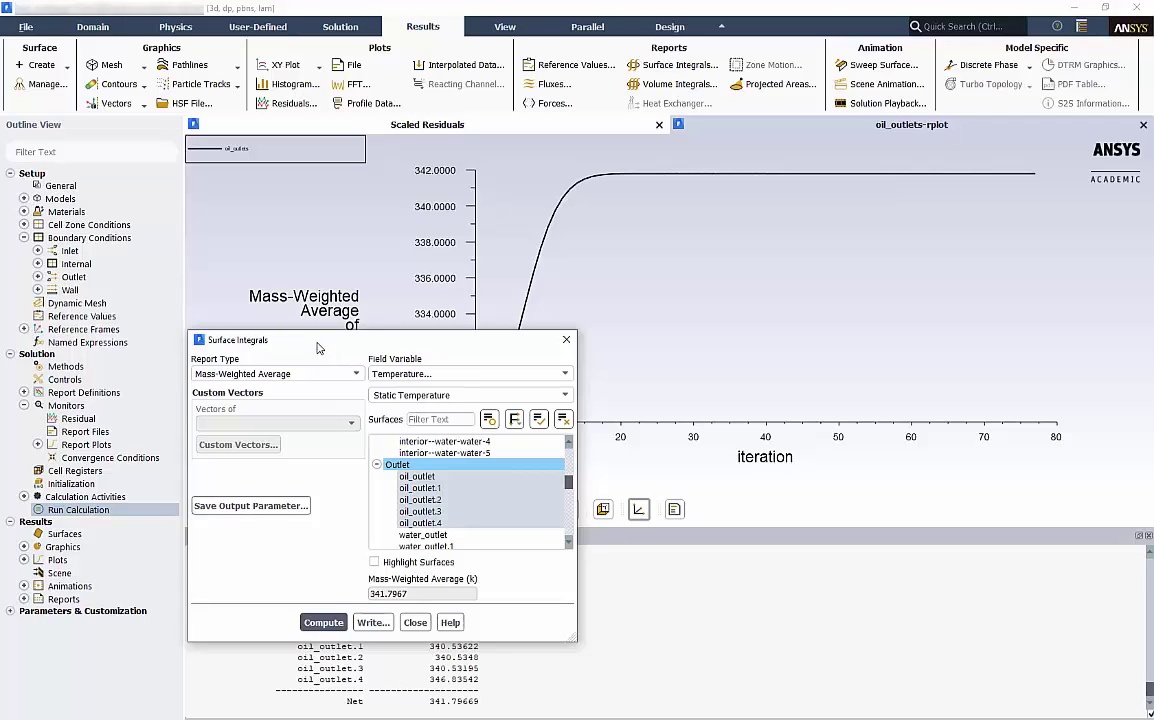
{"action": "left_click_drag", "start_coordinate": [316, 342], "coordinate": [248, 174]}
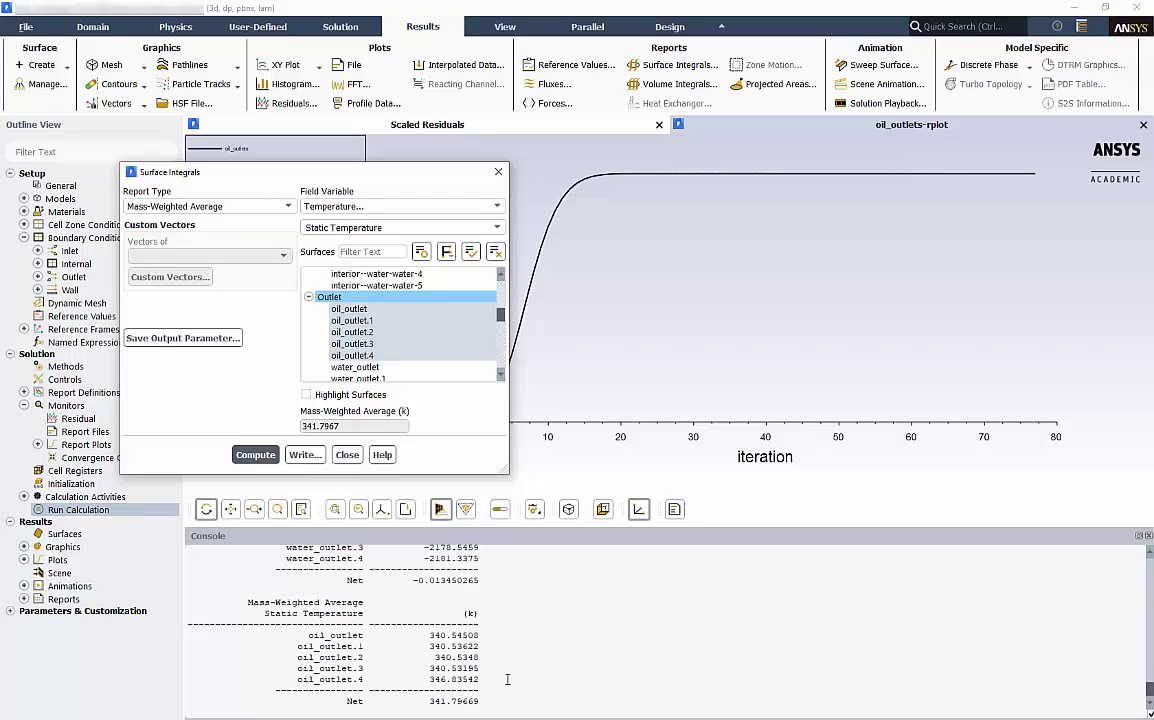
Step: Replace the oil outlets with all five water outlets, compute their mass-weighted average static temperature, and close the report
{"action": "scroll", "coordinate": [391, 310], "scroll_direction": "down", "scroll_amount": 2}
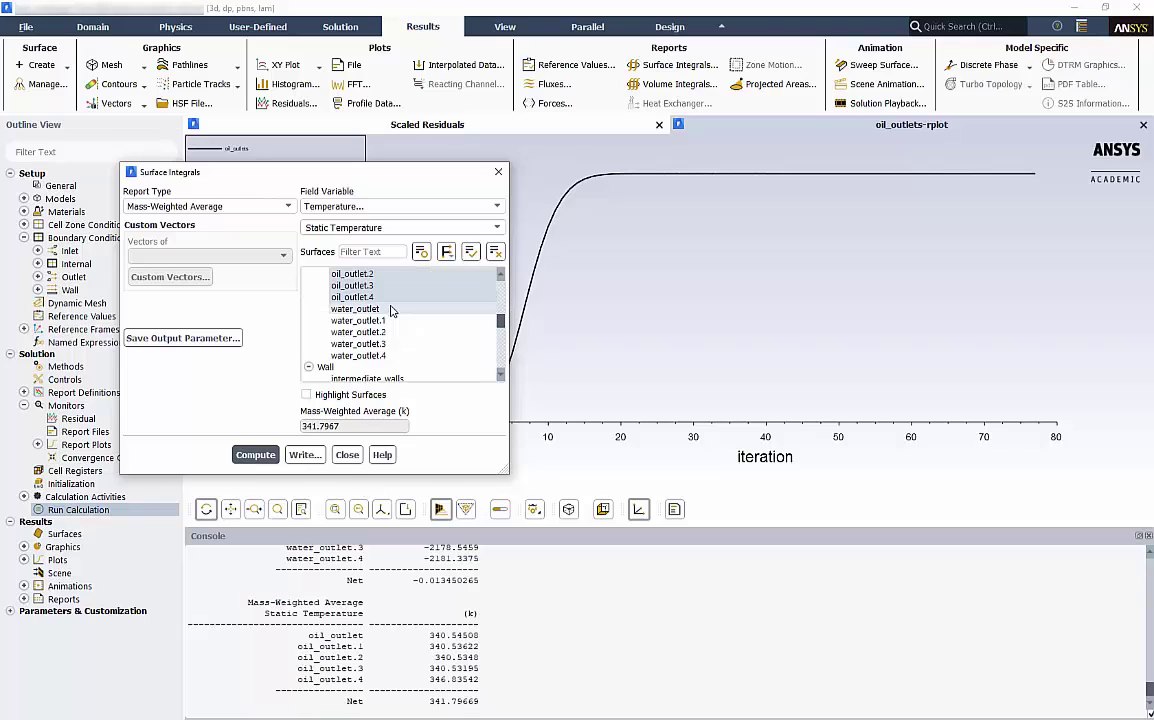
{"action": "left_click", "coordinate": [380, 311]}
{"action": "scroll", "coordinate": [383, 310], "scroll_direction": "up", "scroll_amount": 2}
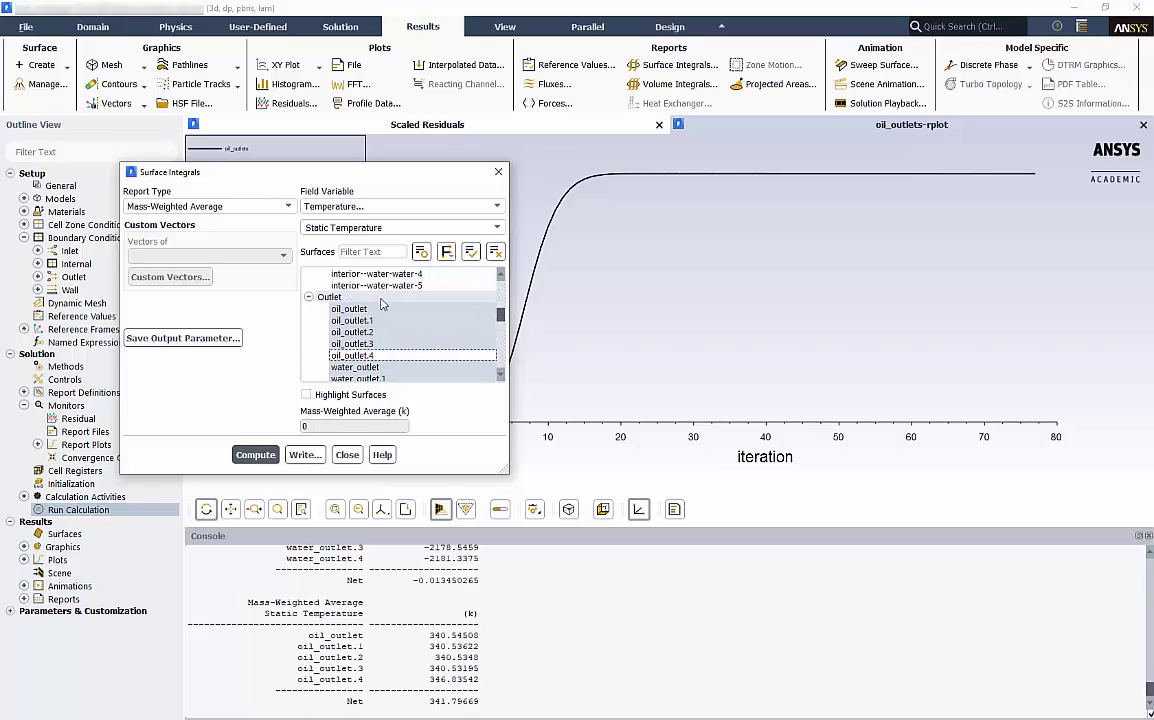
{"action": "left_click", "coordinate": [378, 297]}
{"action": "left_click", "coordinate": [256, 457]}
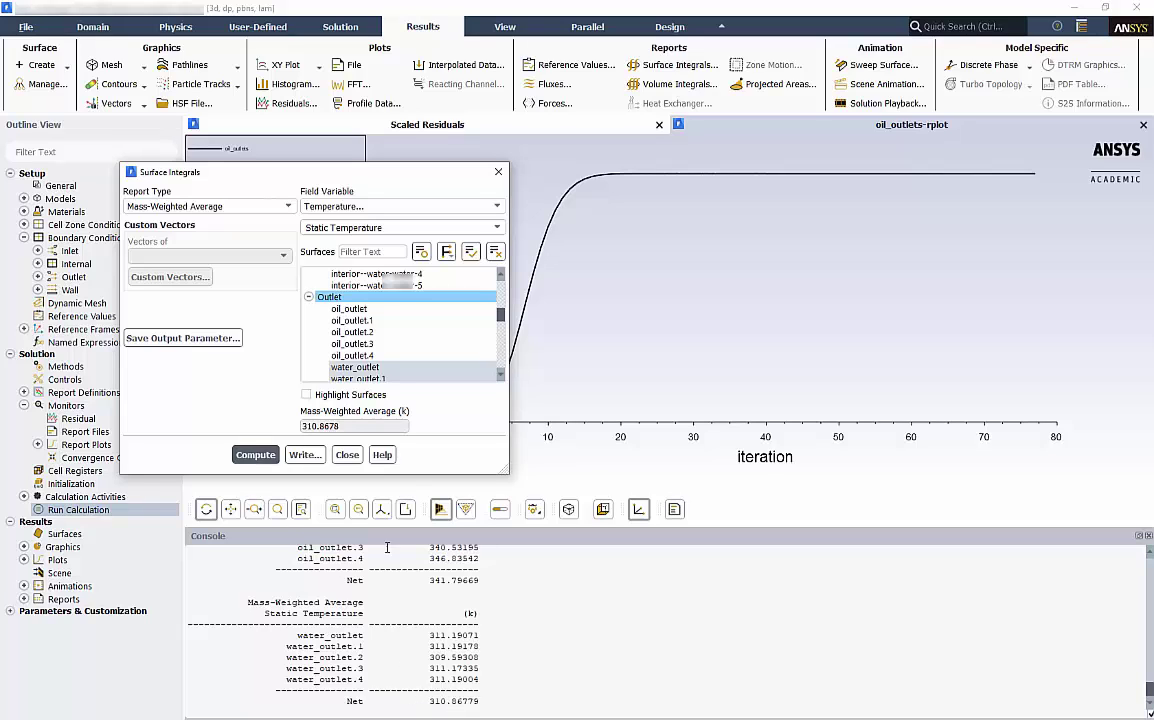
{"action": "left_click", "coordinate": [347, 455]}
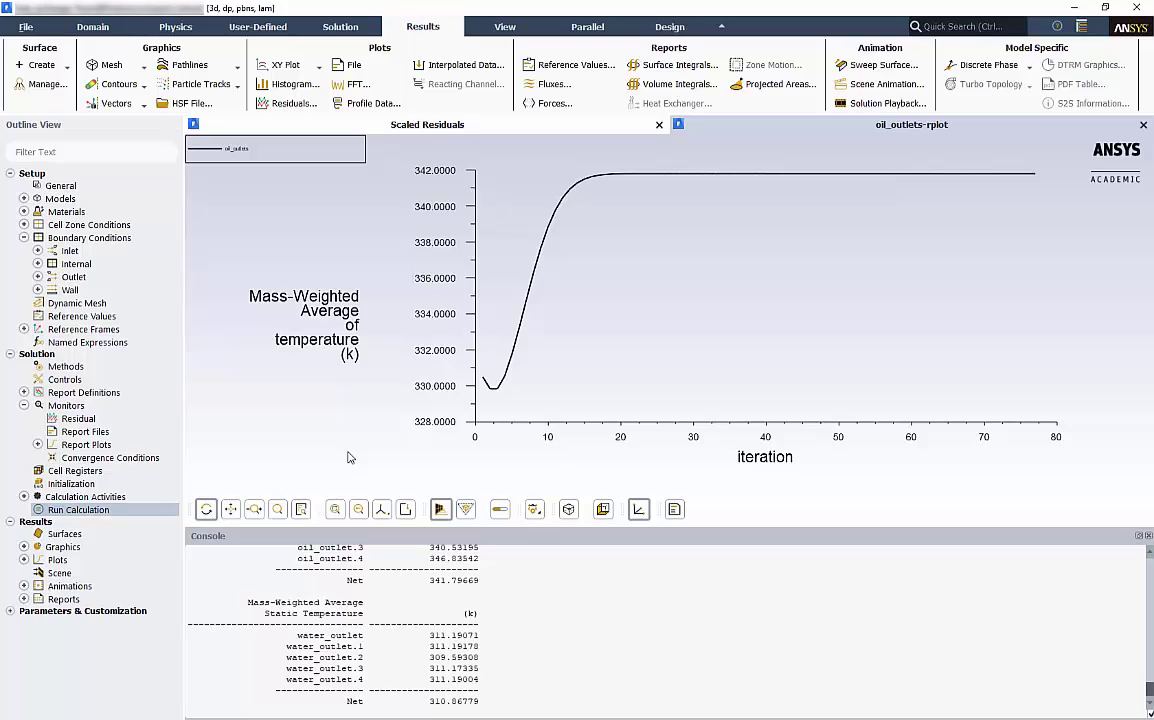
Step: Create a new mesh display with the default surface selection cleared, and select the intermediate walls and oil side walls
{"action": "left_click", "coordinate": [118, 66]}
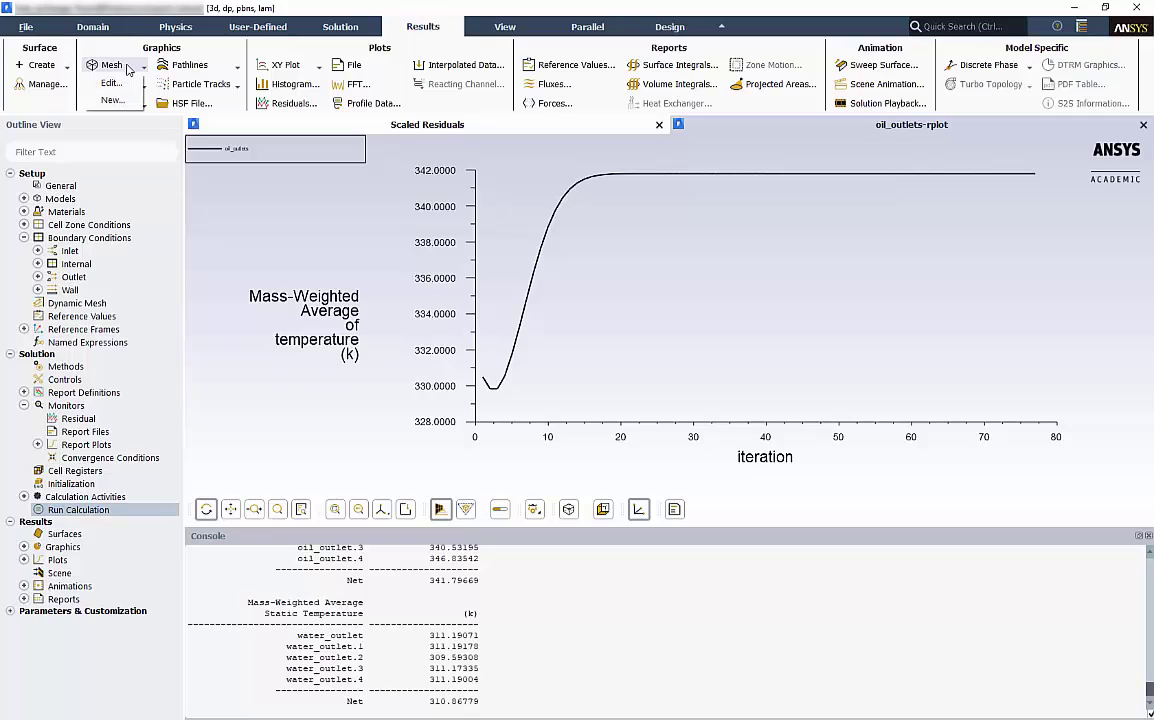
{"action": "left_click", "coordinate": [112, 100]}
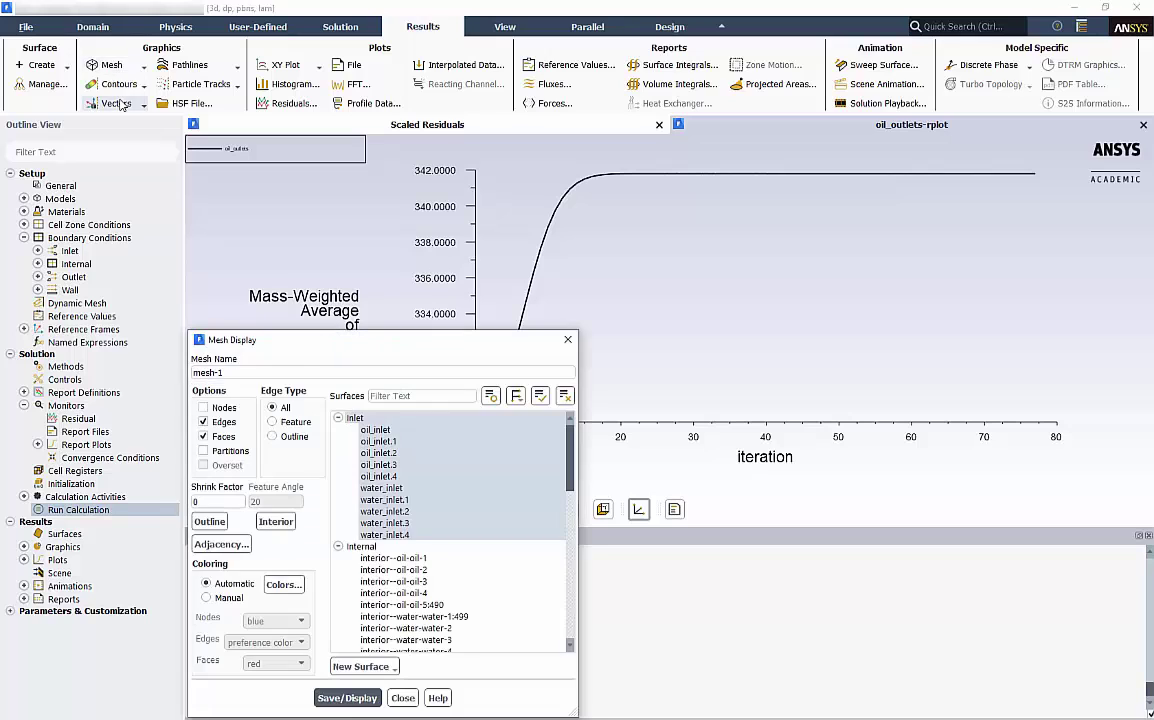
{"action": "left_click", "coordinate": [565, 396]}
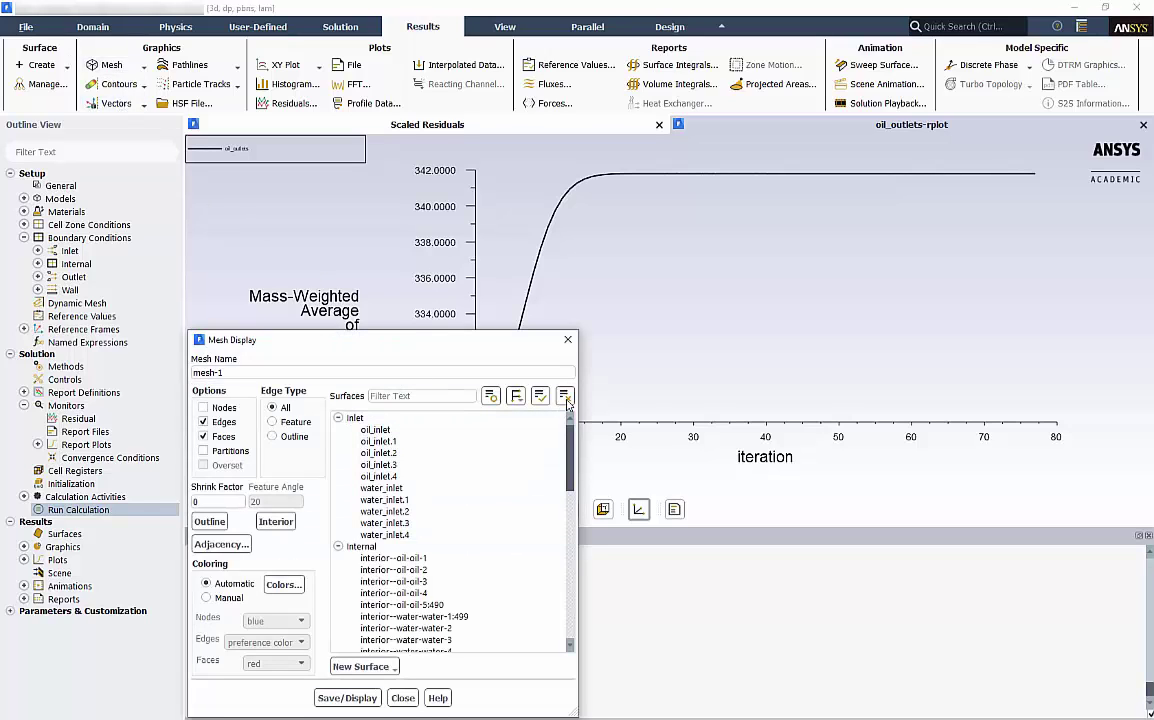
{"action": "left_click_drag", "start_coordinate": [463, 341], "coordinate": [364, 169]}
{"action": "left_click_drag", "start_coordinate": [470, 280], "coordinate": [472, 434]}
{"action": "left_click", "coordinate": [403, 400], "text": "shift"}
{"action": "left_click", "coordinate": [332, 364]}
{"action": "left_click", "coordinate": [323, 410], "text": "shift"}
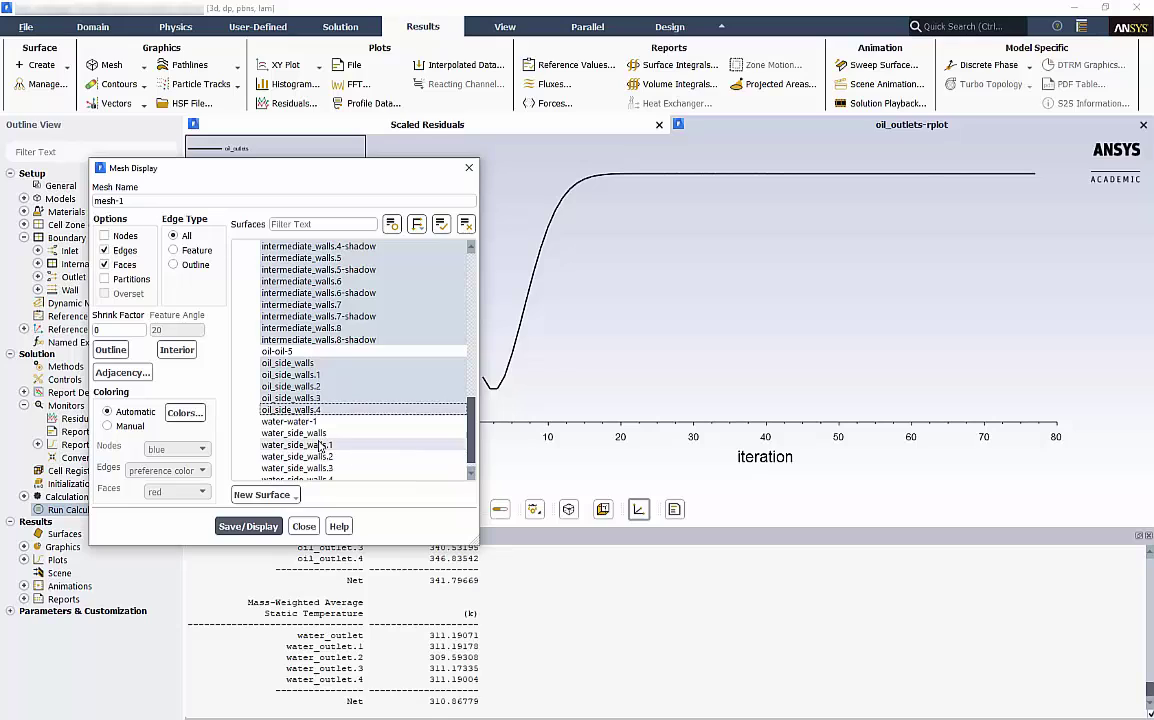
Step: Add the water side walls, water-water-1 and oil-oil-5 to mesh-1, then save and display it
{"action": "scroll", "coordinate": [321, 446], "scroll_direction": "down", "scroll_amount": 1}
{"action": "left_click", "coordinate": [330, 468]}
{"action": "left_click", "coordinate": [316, 410], "text": "shift"}
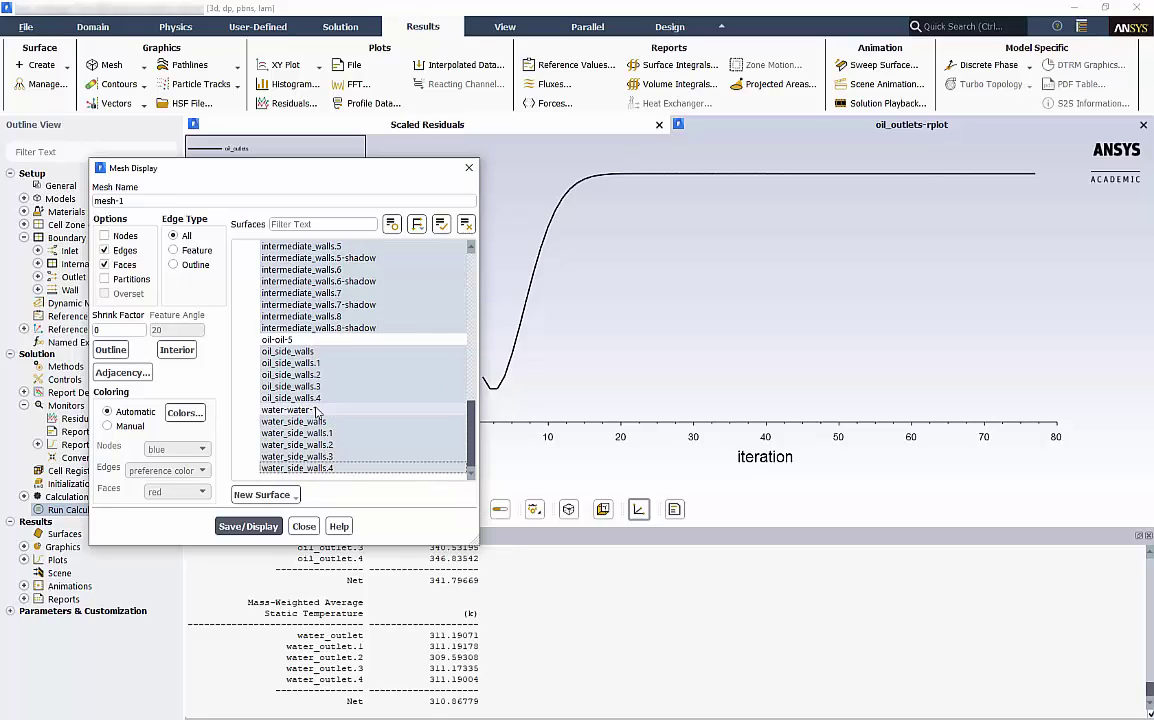
{"action": "left_click", "coordinate": [290, 339], "text": "ctrl"}
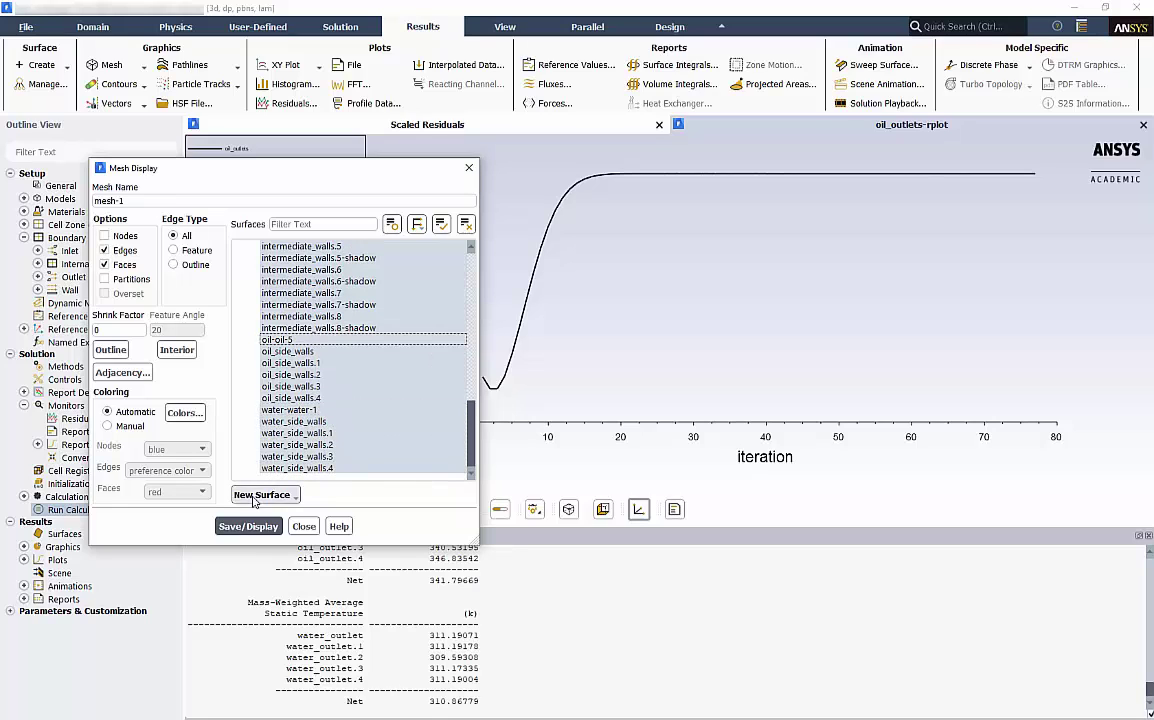
{"action": "left_click", "coordinate": [255, 530]}
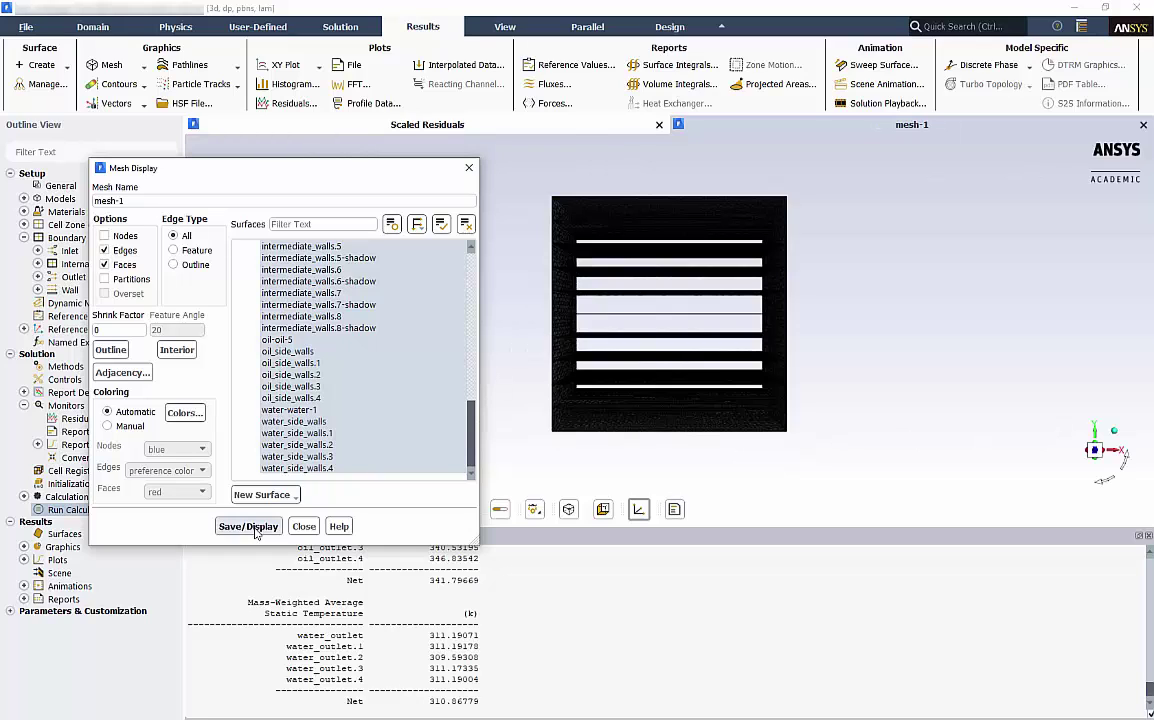
{"action": "left_click", "coordinate": [304, 526]}
Step: Examine the displayed mesh from an angled 3D view and reveal the saved mesh-1 object in the outline
{"action": "left_click_drag", "start_coordinate": [685, 318], "coordinate": [600, 353]}
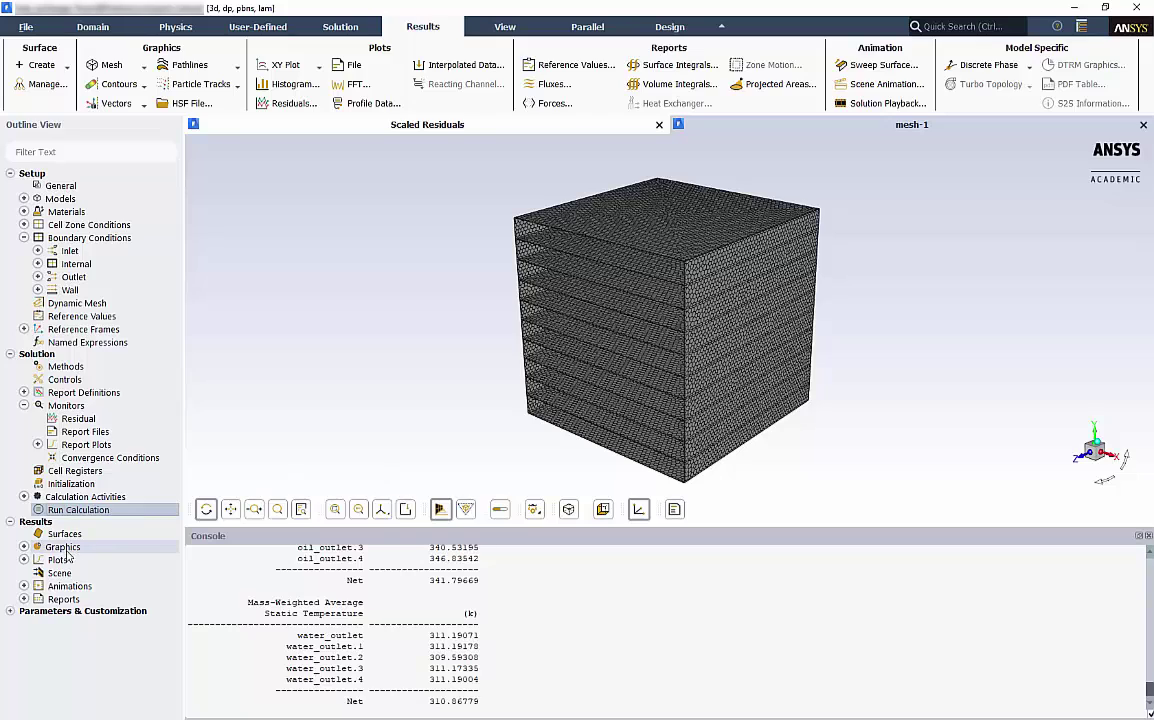
{"action": "left_click", "coordinate": [24, 547]}
{"action": "left_click", "coordinate": [38, 560]}
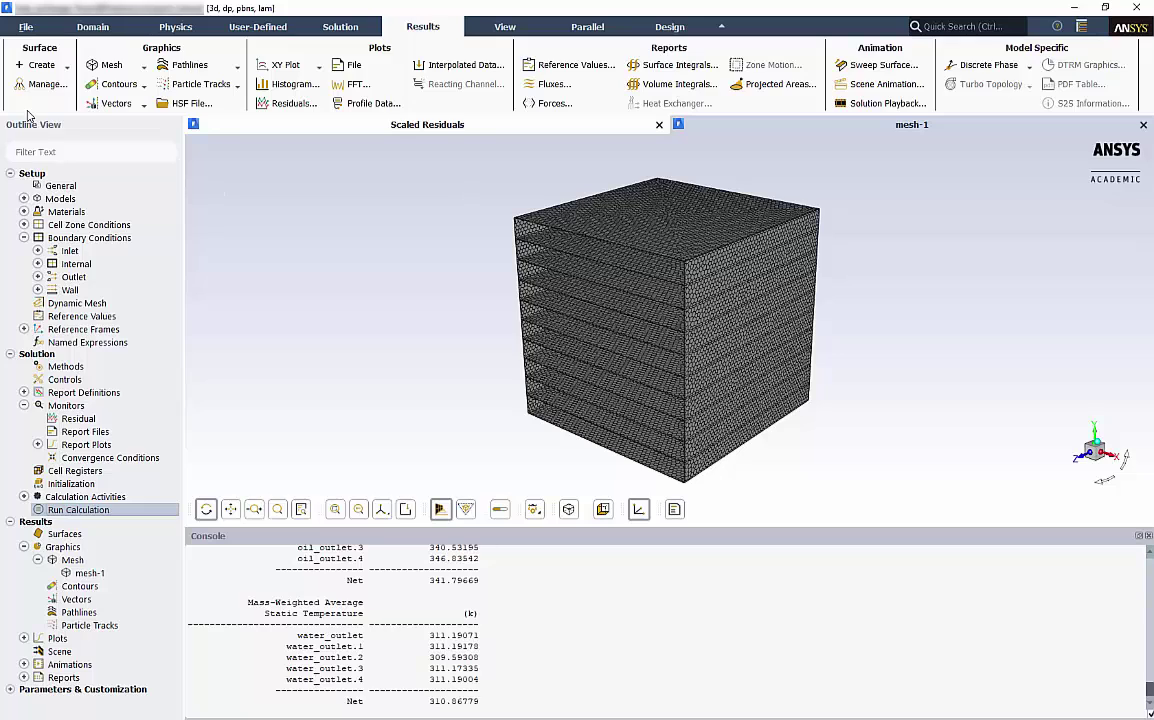
Step: Create a plane surface named plane-xmid by point and normal, with x0 at 0.58 m and the normal along X
{"action": "left_click", "coordinate": [63, 66]}
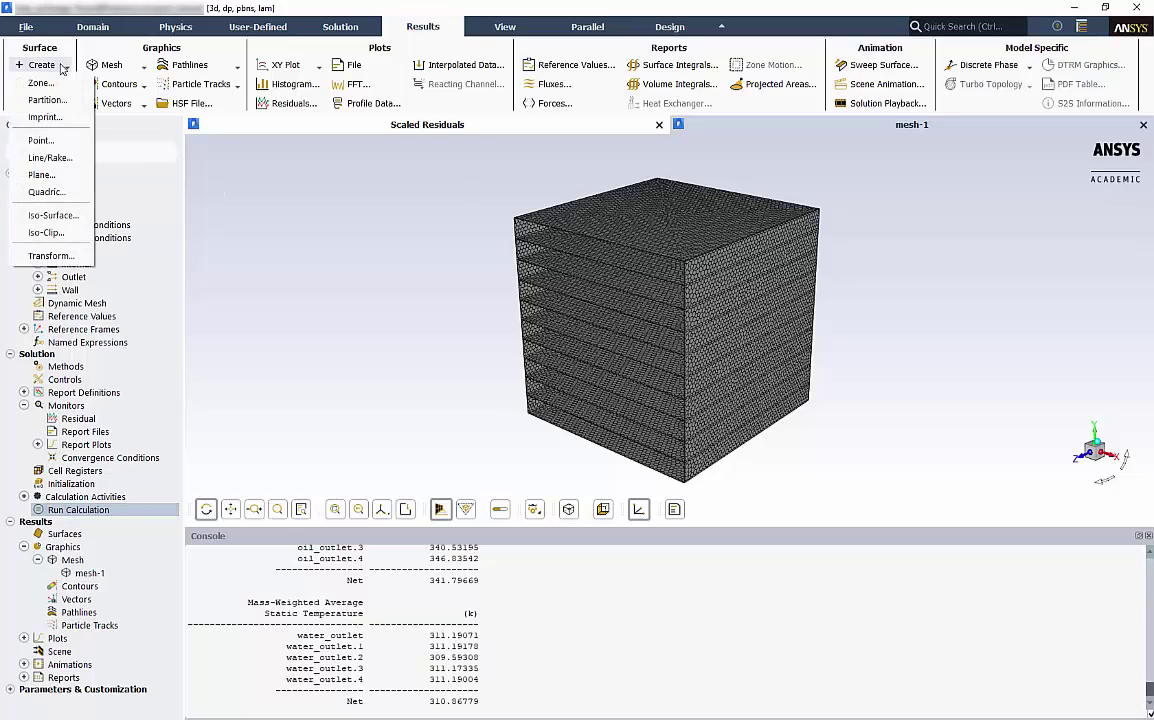
{"action": "left_click", "coordinate": [62, 175]}
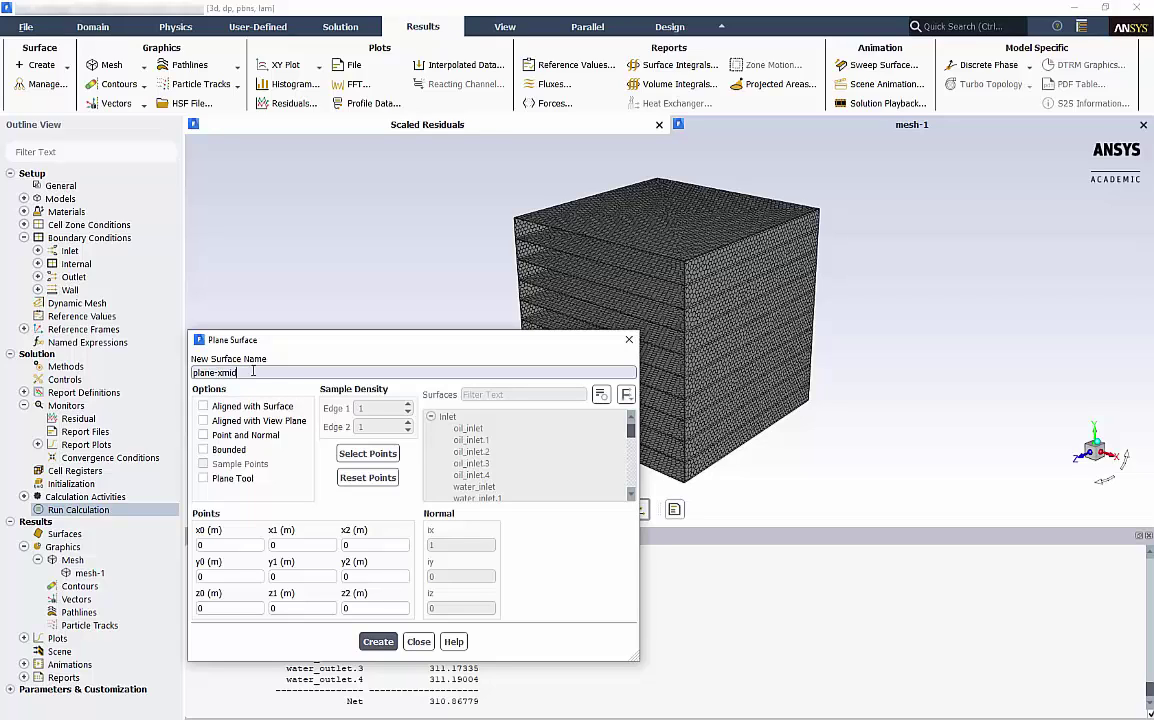
{"action": "left_click", "coordinate": [246, 436]}
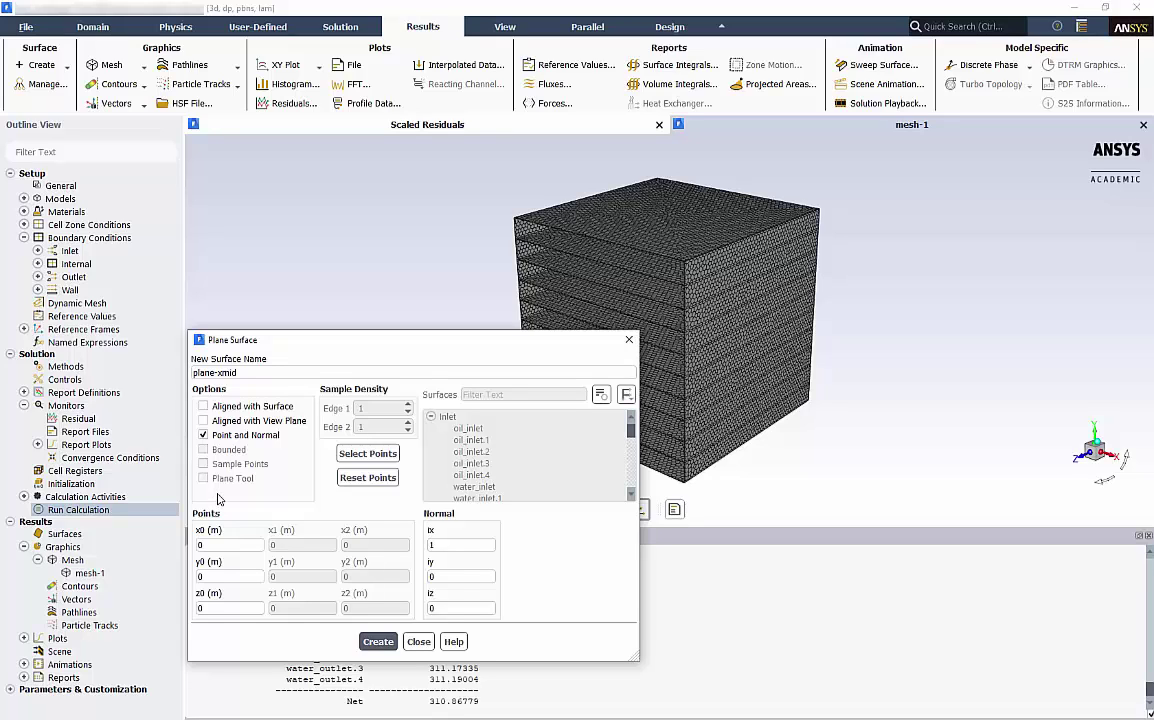
{"action": "left_click_drag", "start_coordinate": [218, 547], "coordinate": [189, 546]}
{"action": "left_click", "coordinate": [454, 543]}
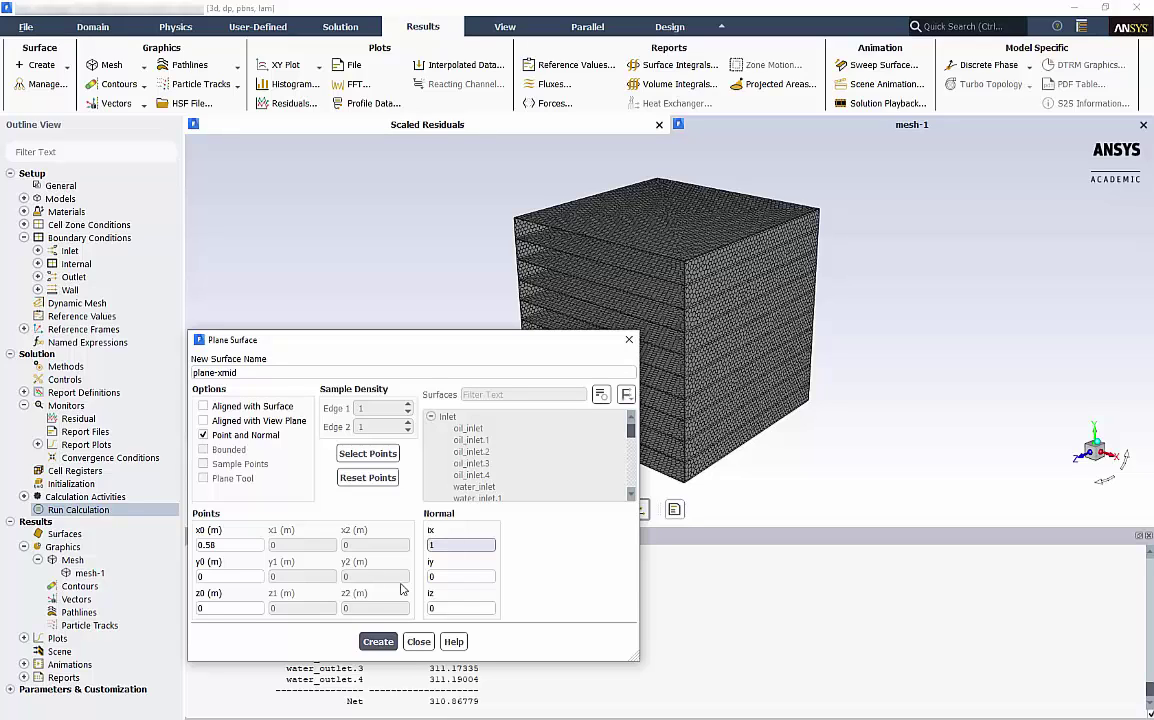
{"action": "left_click", "coordinate": [379, 642]}
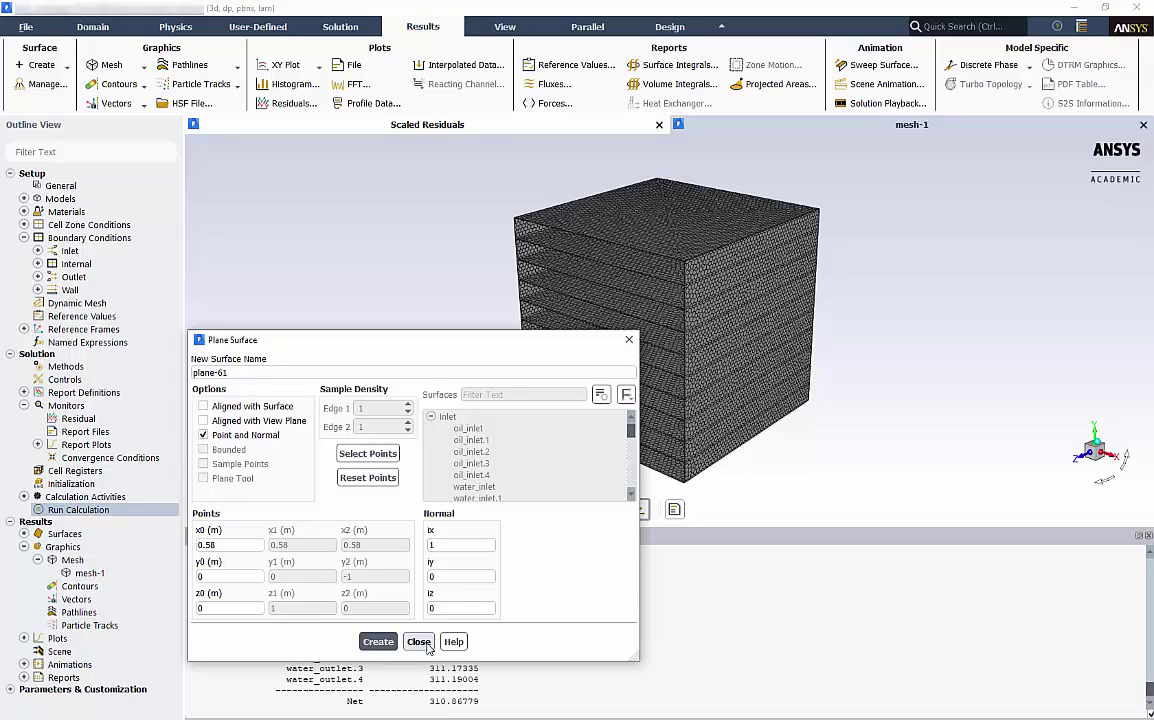
{"action": "left_click", "coordinate": [420, 642]}
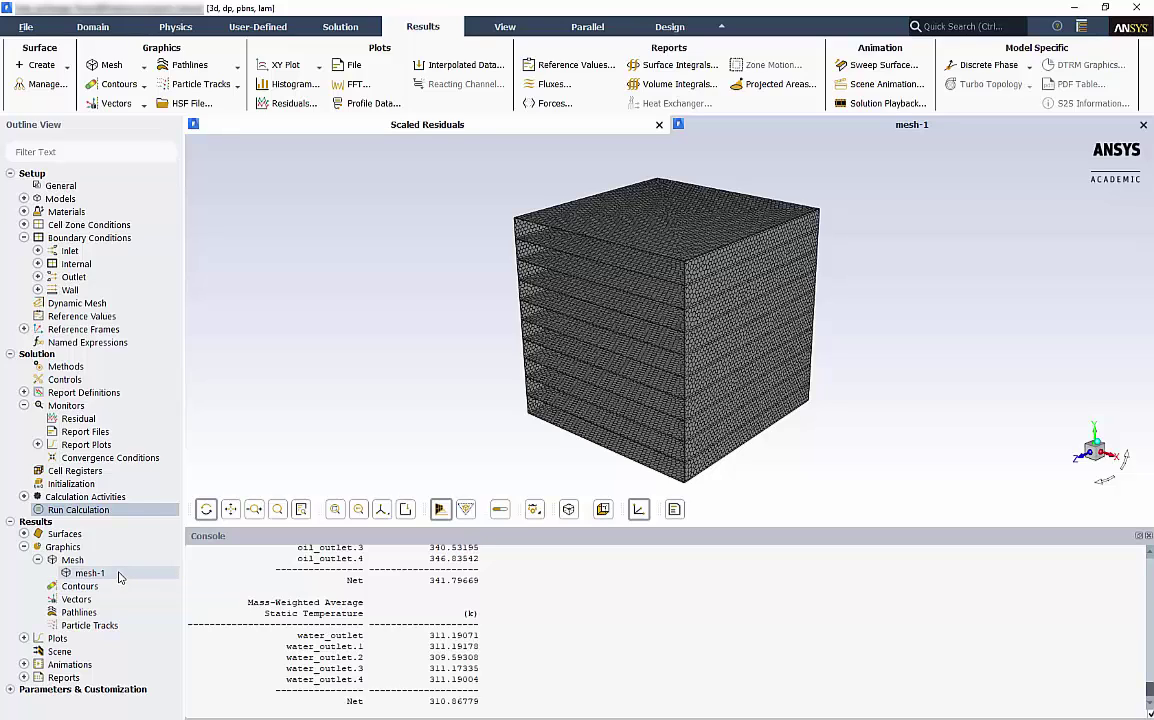
Step: Add the plane-xmid surface to the mesh-1 display, then save, redisplay and inspect the mesh with the cutting plane
{"action": "double_click", "coordinate": [119, 577]}
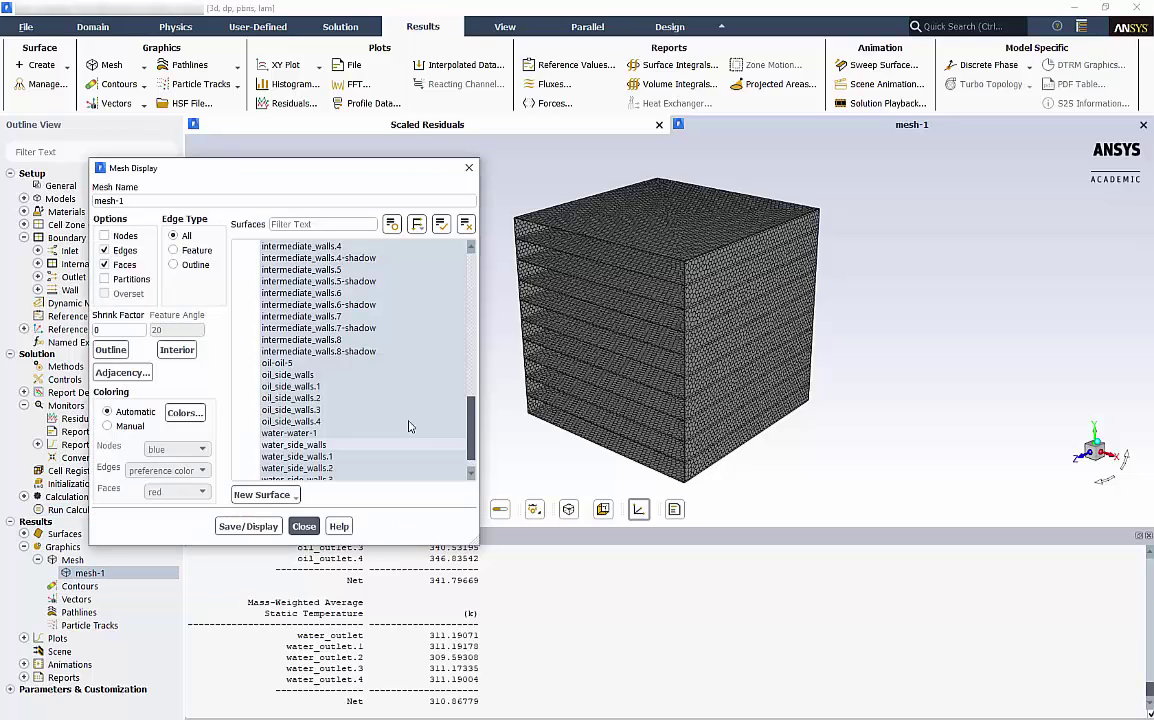
{"action": "scroll", "coordinate": [387, 392], "scroll_direction": "up", "scroll_amount": 3}
{"action": "left_click", "coordinate": [329, 362]}
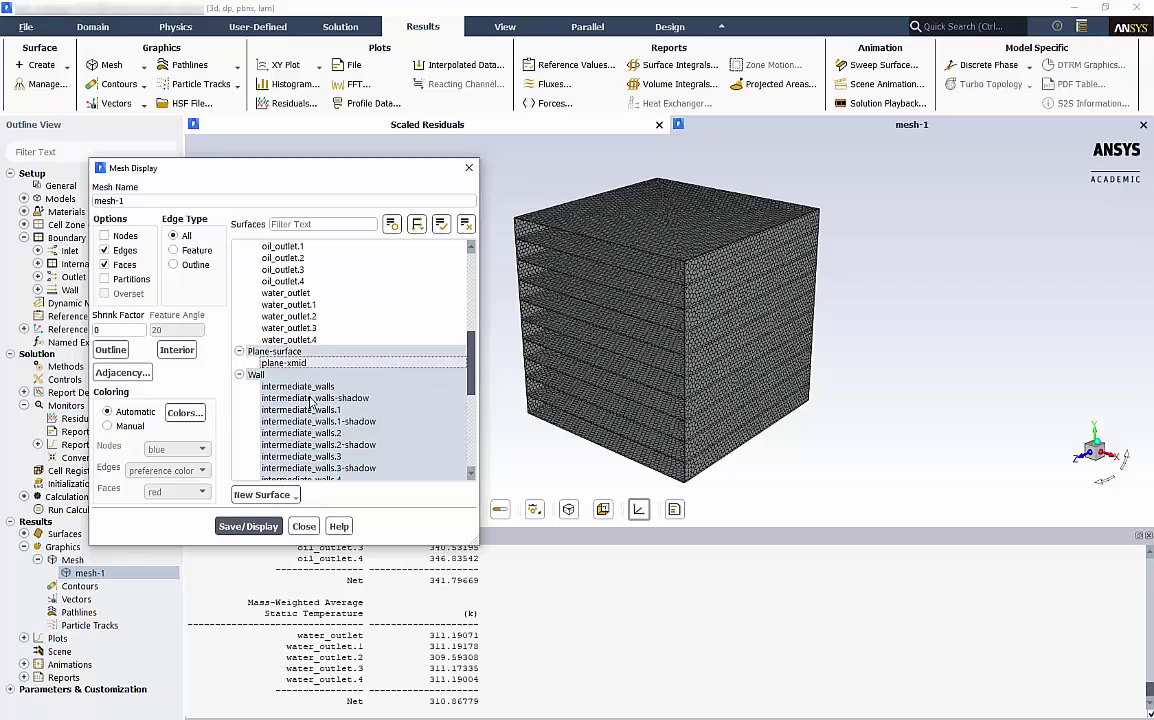
{"action": "left_click", "coordinate": [255, 527]}
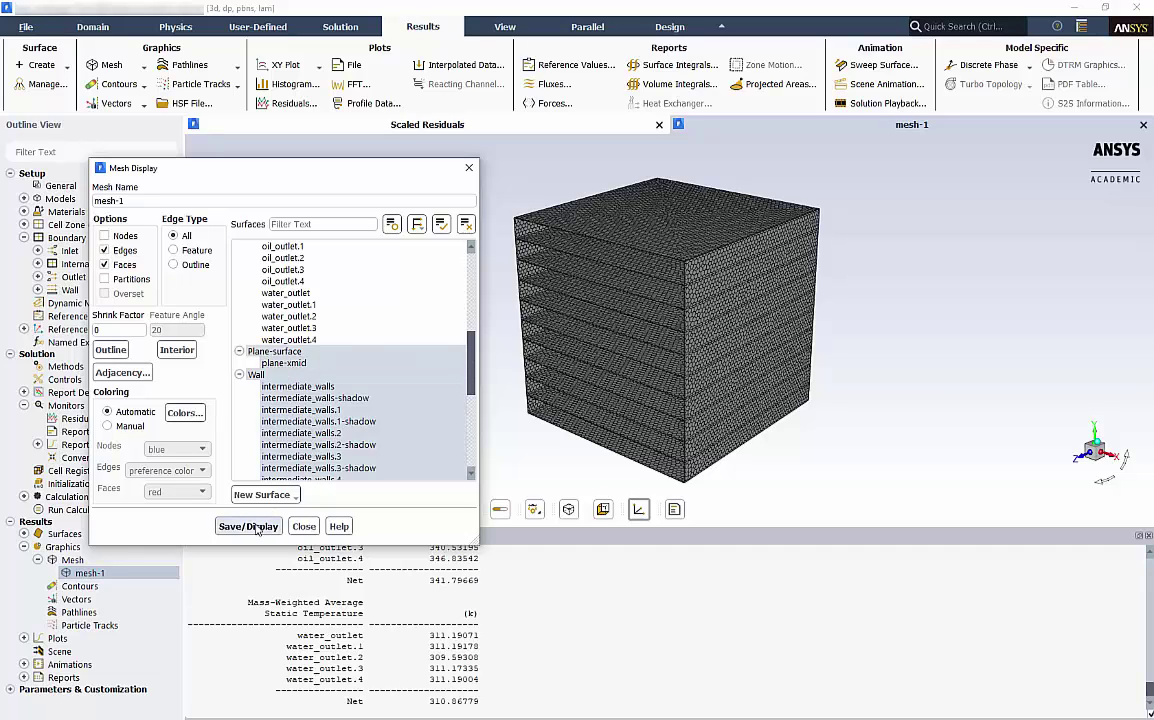
{"action": "left_click", "coordinate": [304, 527]}
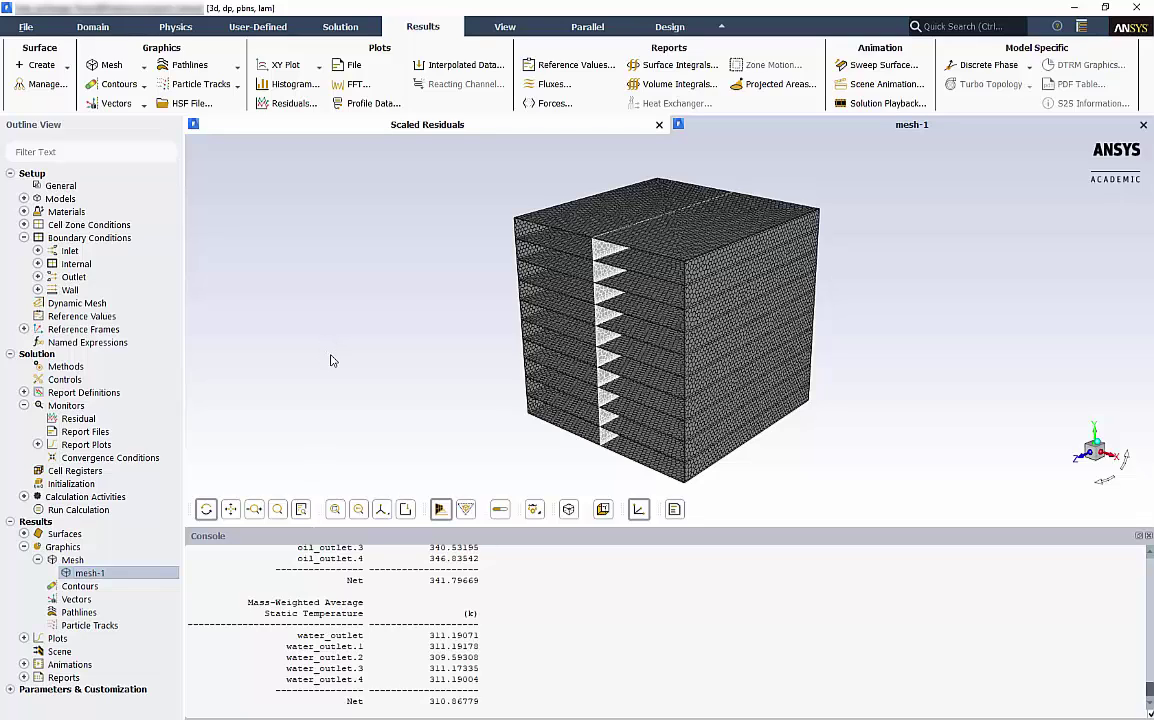
{"action": "mouse_move", "coordinate": [331, 355]}
{"action": "left_mouse_down"}
{"action": "mouse_move", "coordinate": [362, 354]}
{"action": "mouse_move", "coordinate": [334, 350]}
{"action": "left_mouse_up"}
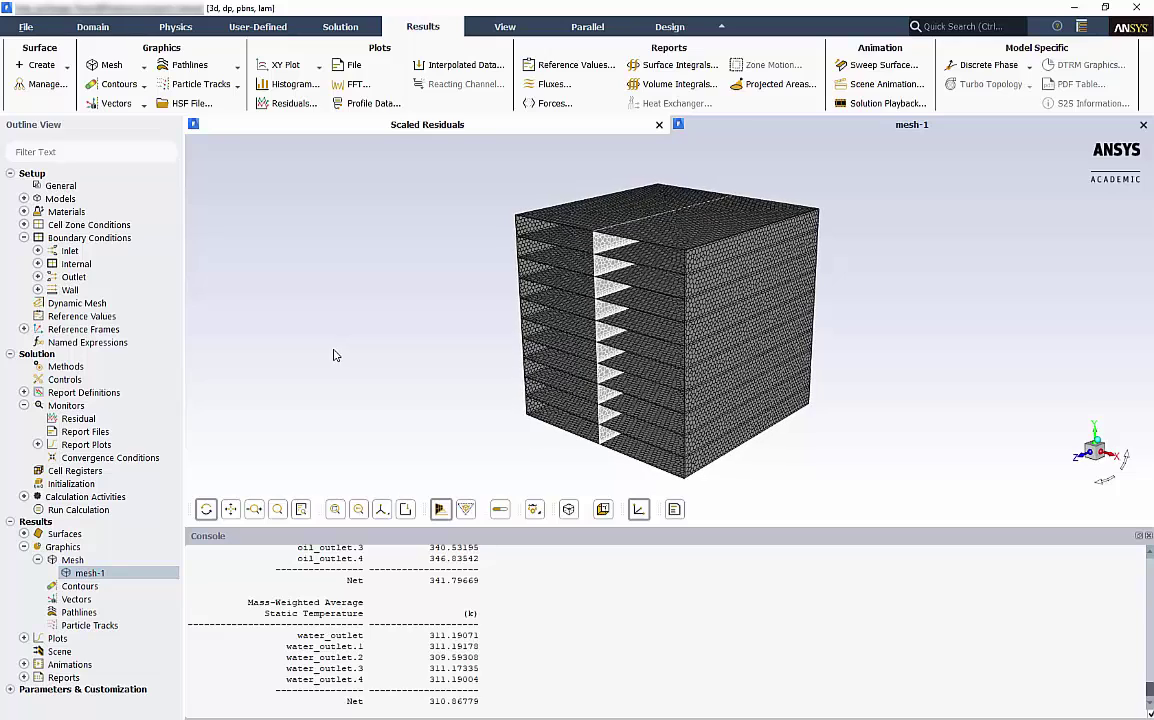
Step: Create a new filled contour of static temperature on plane-xmid, then save and display it with the plot unobstructed
{"action": "left_click", "coordinate": [115, 84]}
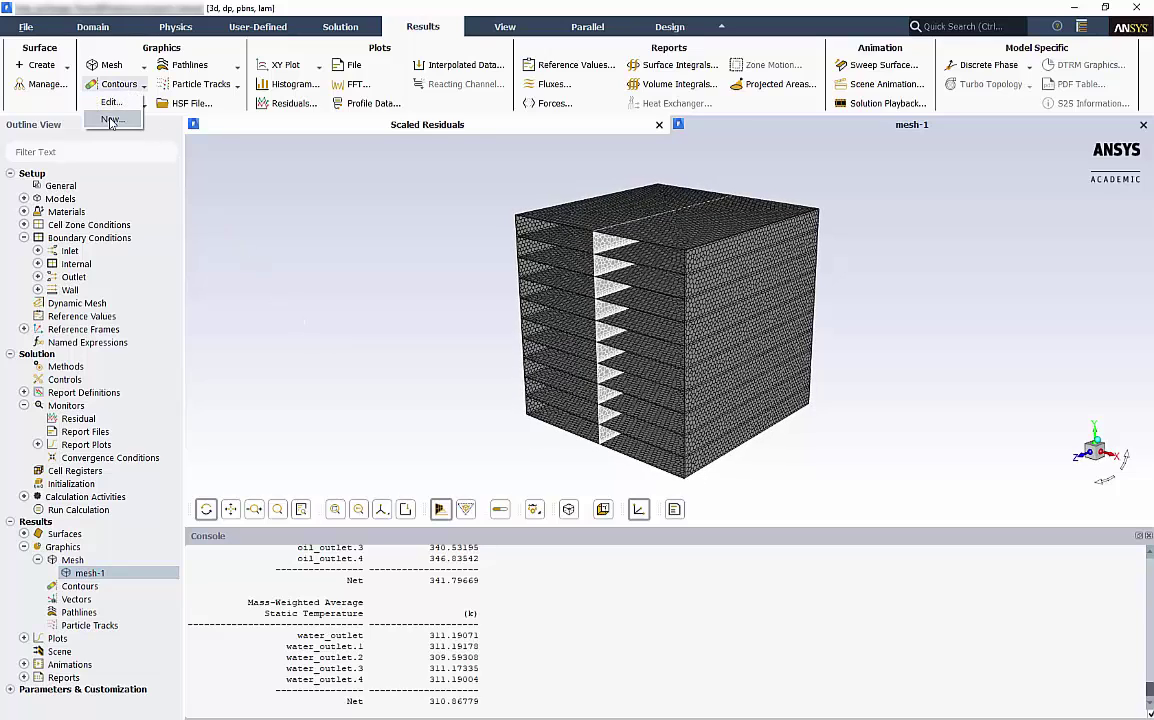
{"action": "left_click", "coordinate": [105, 116]}
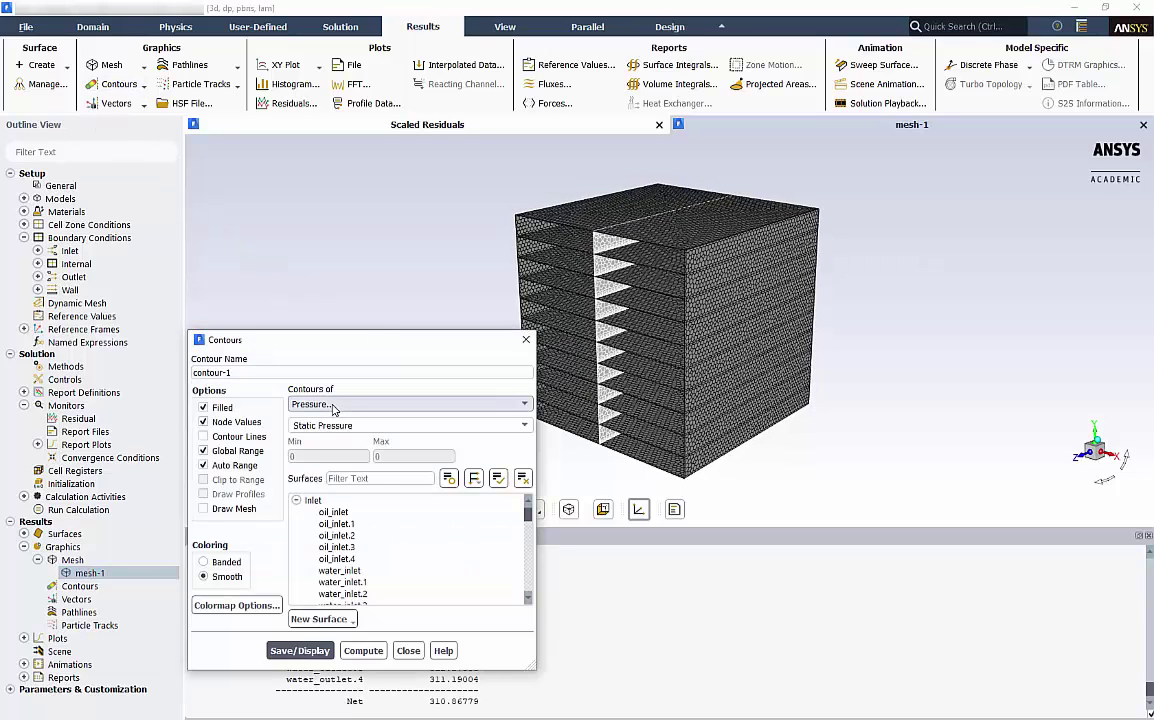
{"action": "left_click", "coordinate": [332, 404]}
{"action": "left_click", "coordinate": [312, 454]}
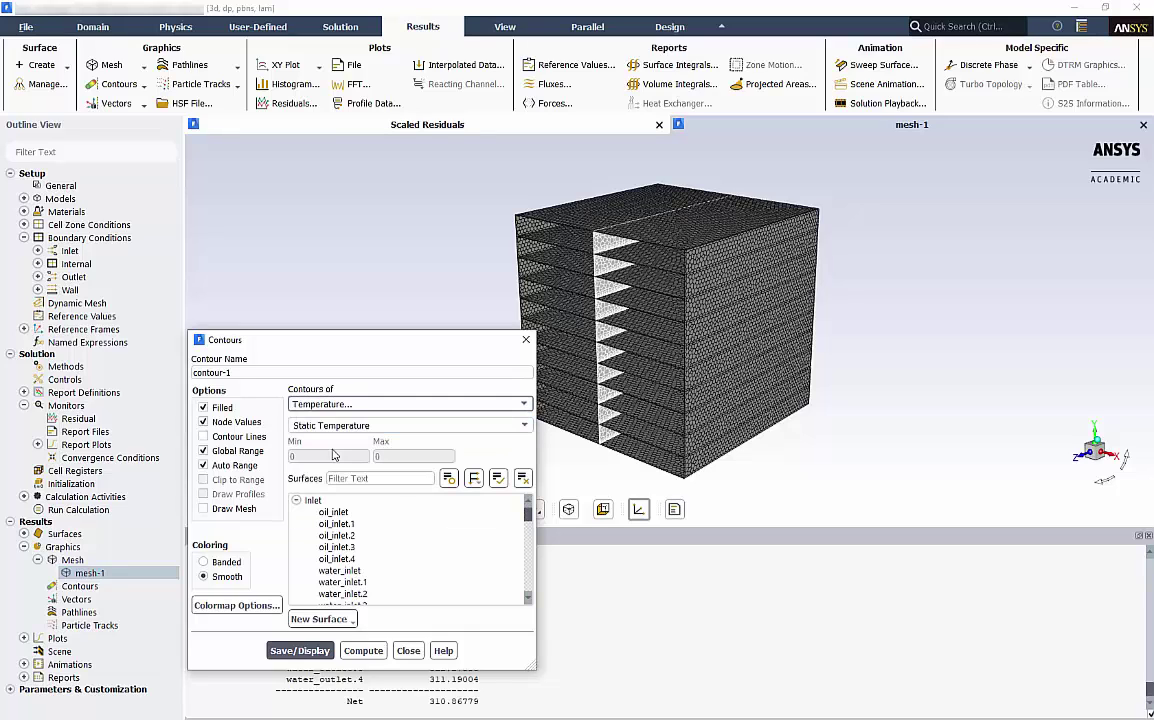
{"action": "scroll", "coordinate": [355, 540], "scroll_direction": "down", "scroll_amount": 10}
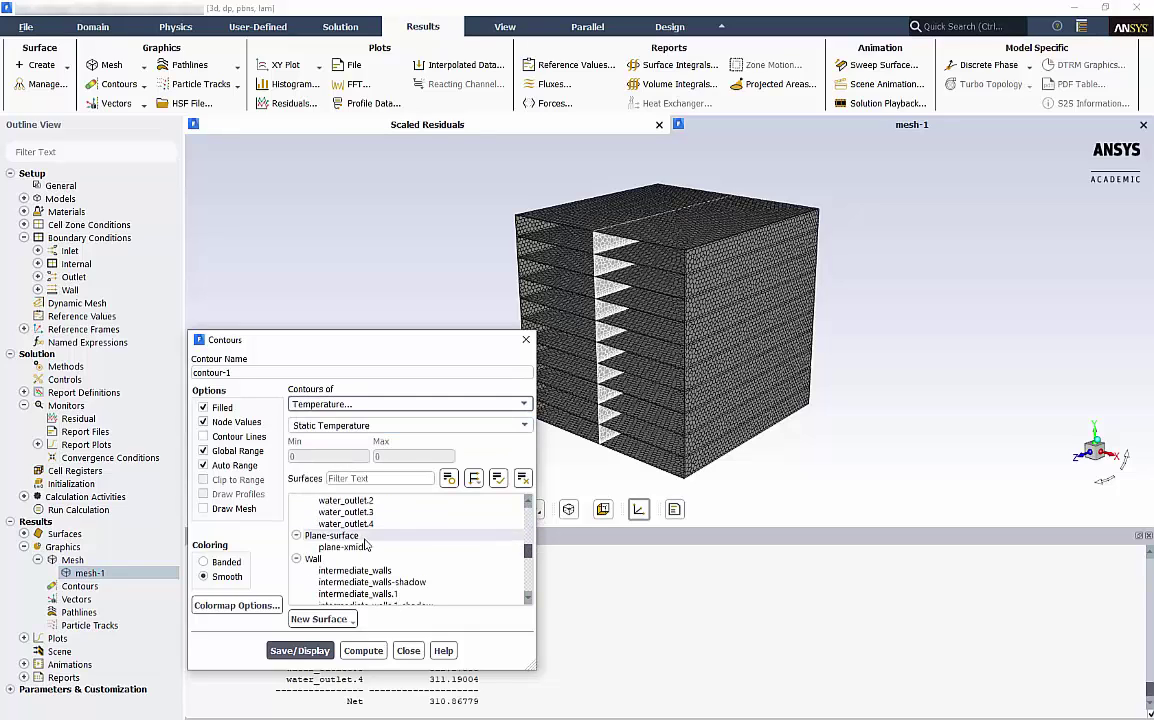
{"action": "left_click", "coordinate": [345, 548]}
{"action": "left_click", "coordinate": [282, 651]}
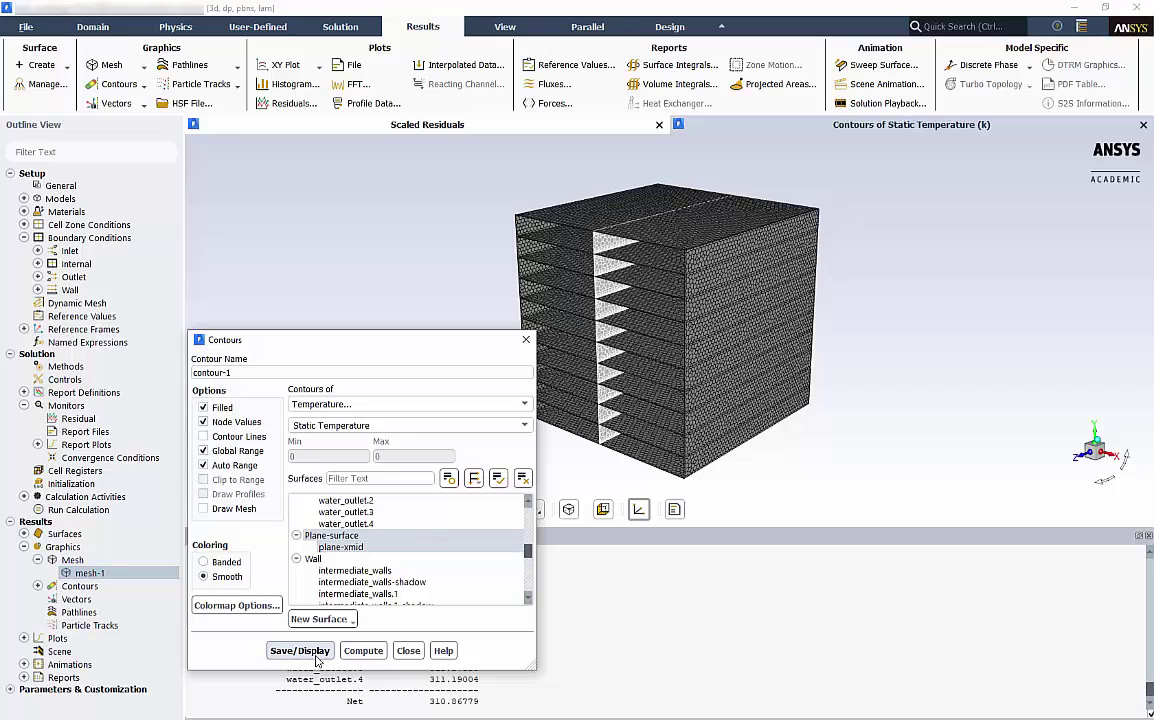
{"action": "left_click_drag", "start_coordinate": [365, 341], "coordinate": [202, 391]}
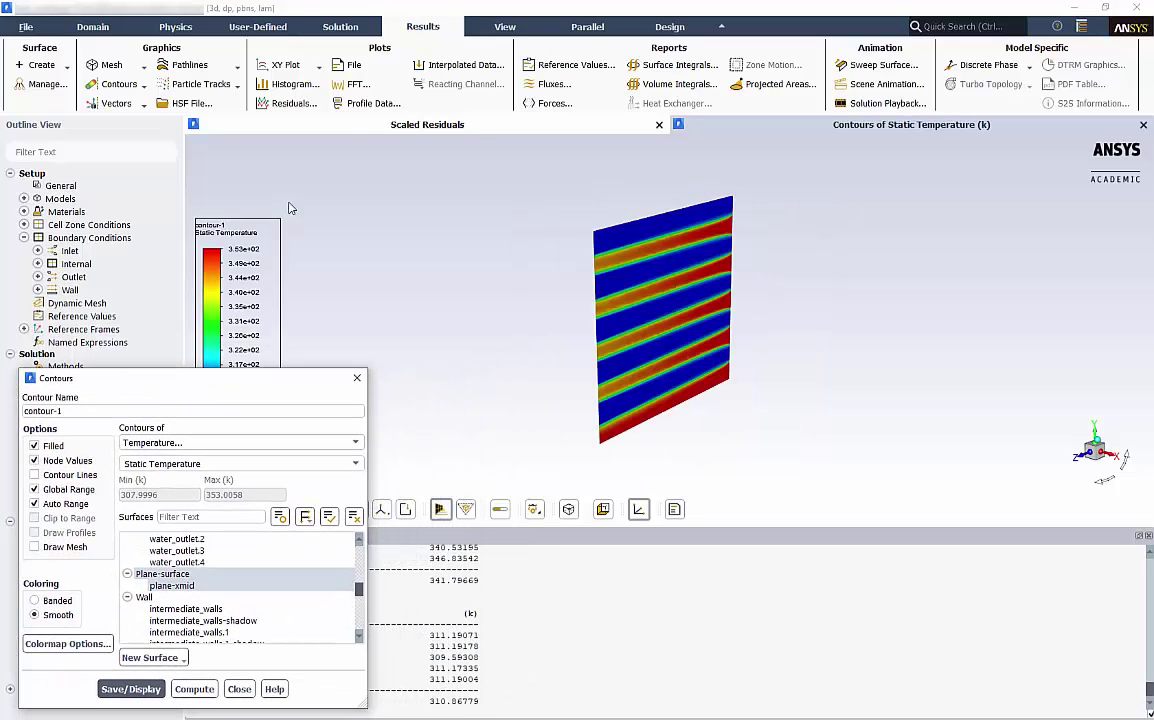
Step: Turn off the headlight and lighting in the display, and orient the temperature contour to look straight along the X axis
{"action": "left_click", "coordinate": [500, 26]}
{"action": "left_click", "coordinate": [82, 64]}
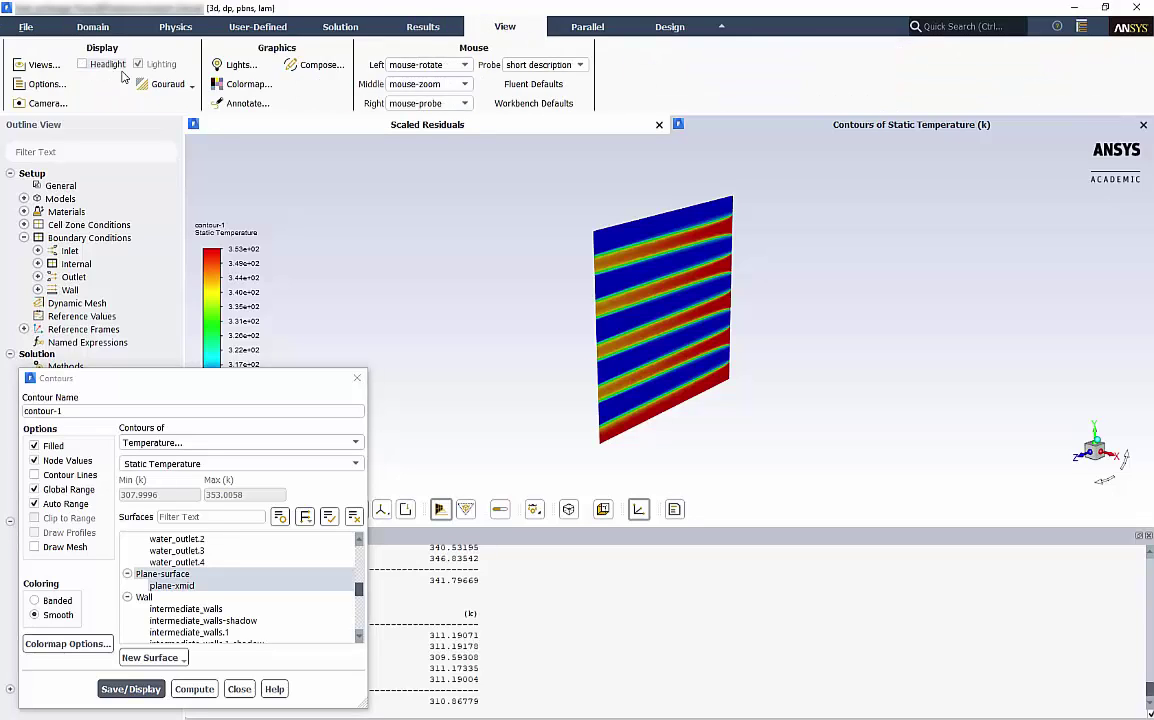
{"action": "left_click", "coordinate": [138, 64]}
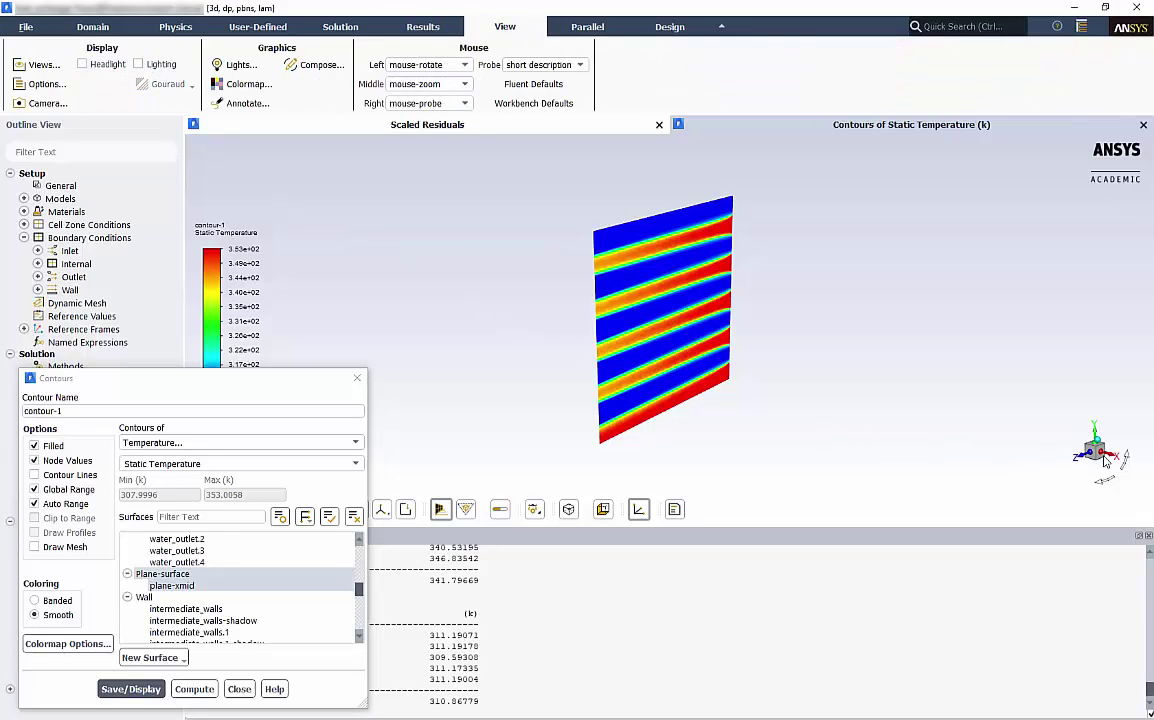
{"action": "left_click", "coordinate": [1096, 445]}
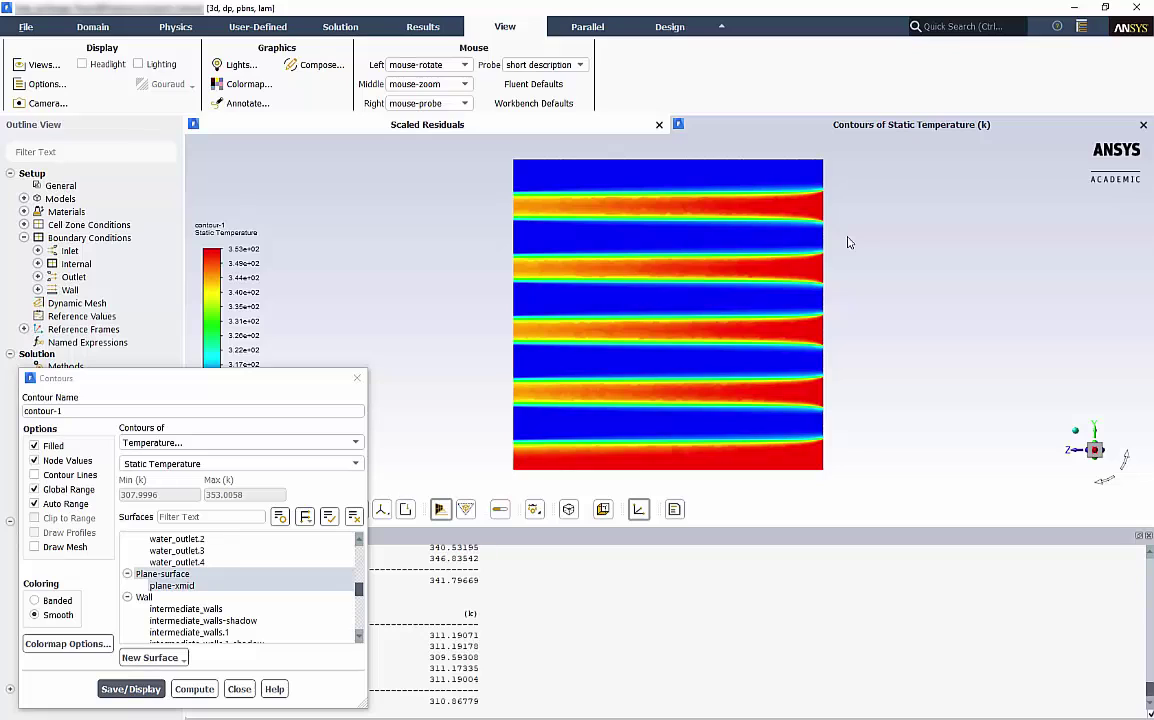
Step: Switch contour-1 to velocity magnitude on plane-xmid, save and display it, and close the contour settings
{"action": "left_click", "coordinate": [240, 442]}
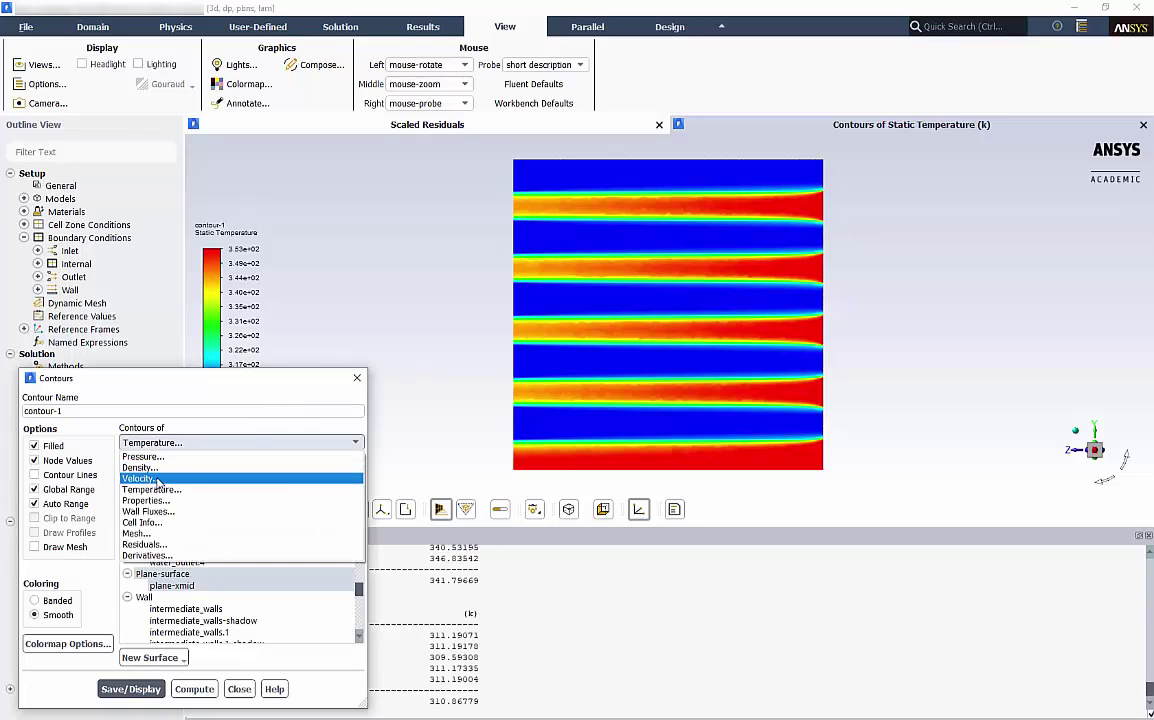
{"action": "left_click", "coordinate": [200, 476]}
{"action": "left_click", "coordinate": [130, 689]}
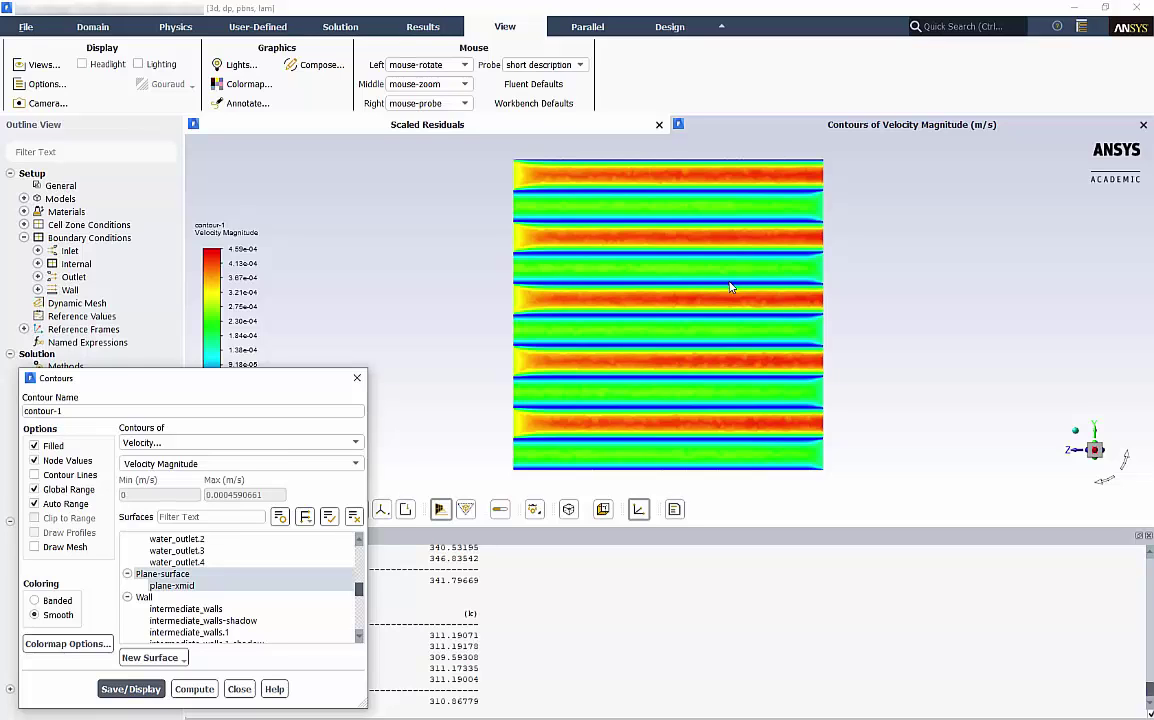
{"action": "left_click", "coordinate": [357, 377]}
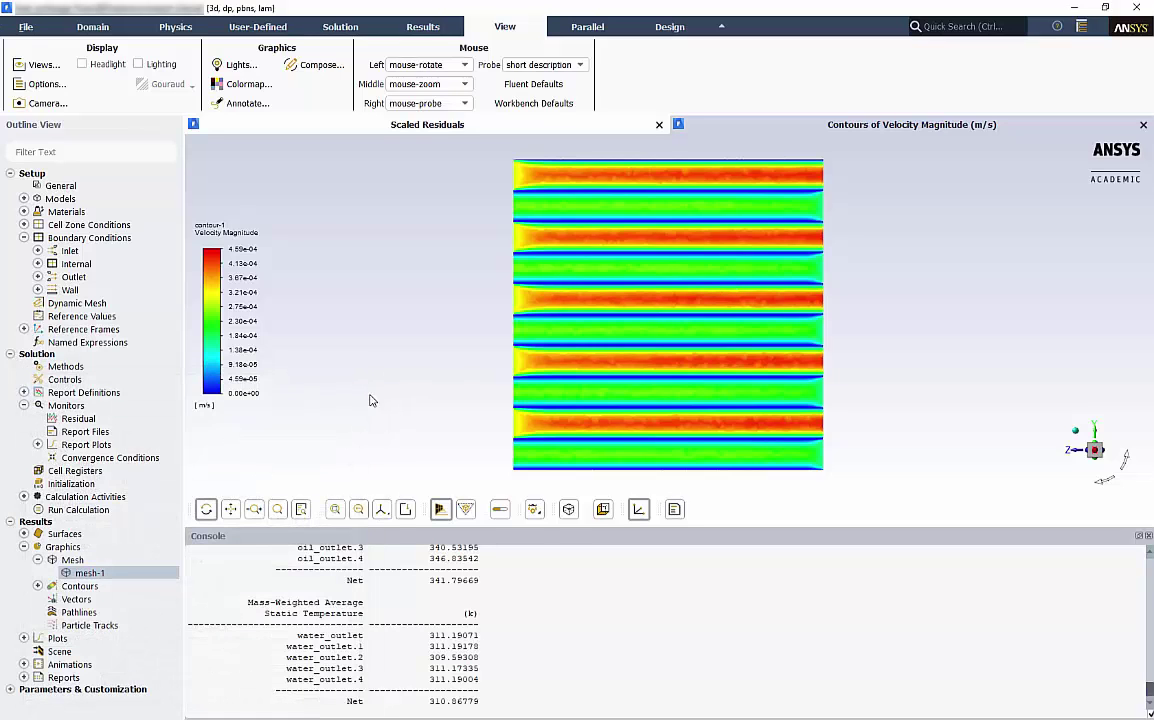
Step: Create a new plot of velocity vectors colored by velocity magnitude on plane-xmid, then save and display it unobstructed
{"action": "left_click", "coordinate": [423, 27]}
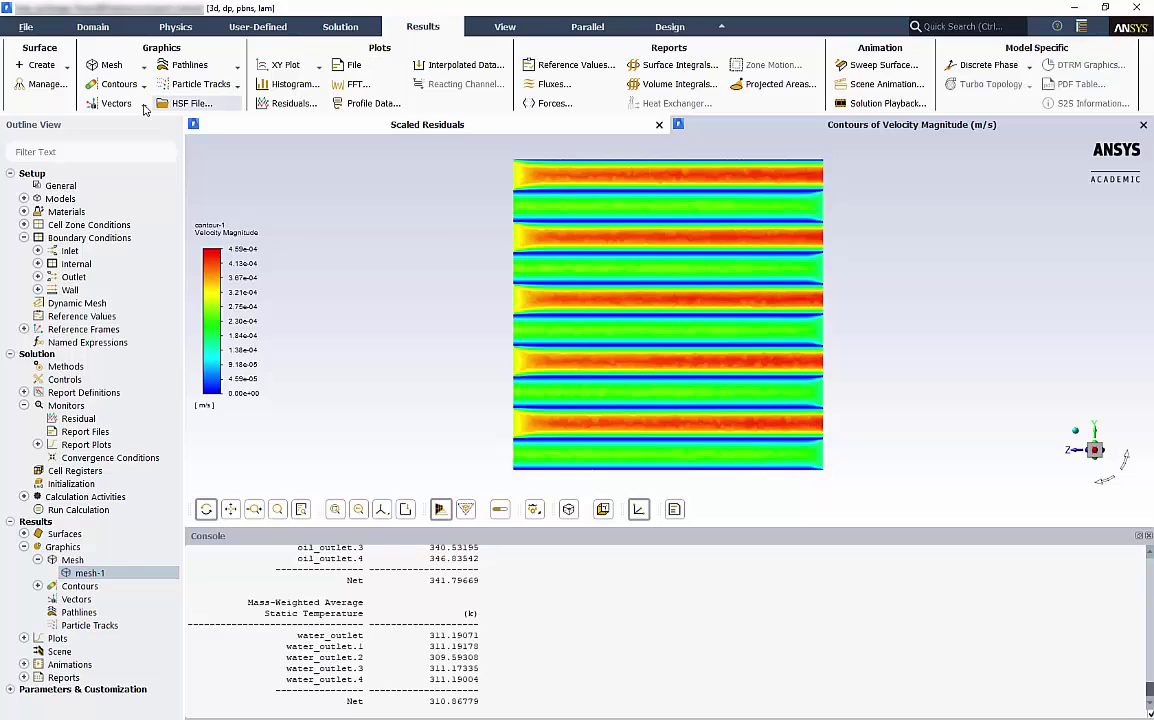
{"action": "left_click", "coordinate": [113, 140]}
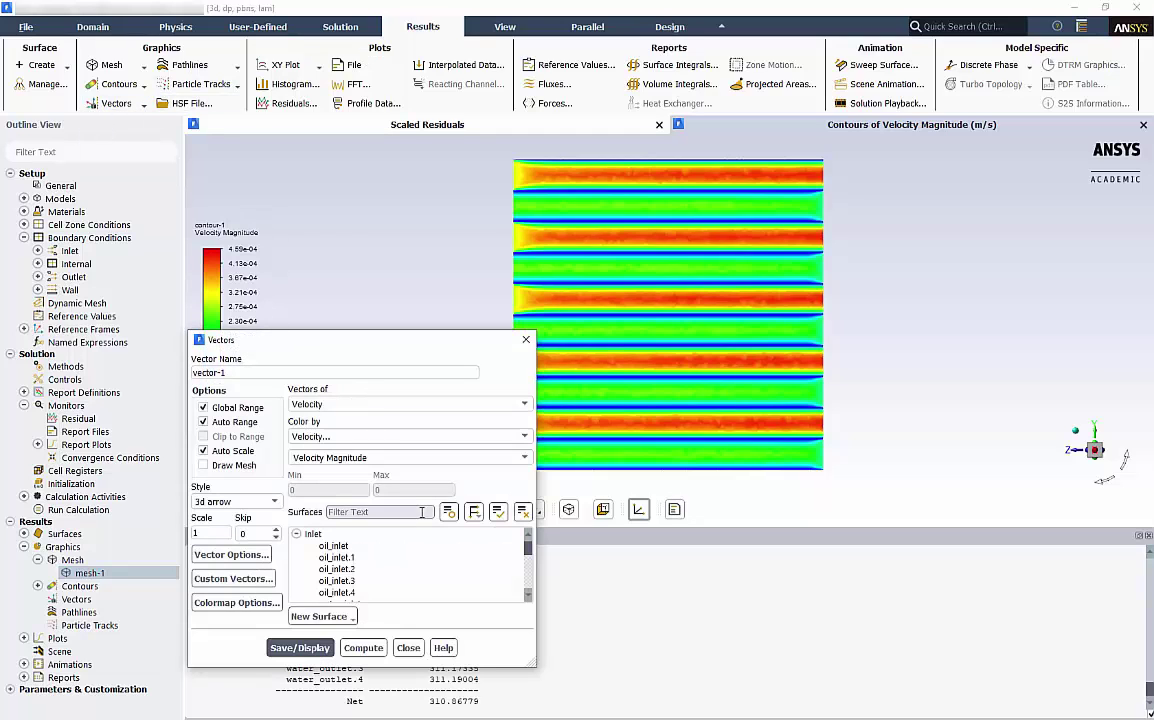
{"action": "scroll", "coordinate": [417, 561], "scroll_direction": "down", "scroll_amount": 8}
{"action": "scroll", "coordinate": [417, 561], "scroll_direction": "down", "scroll_amount": 5}
{"action": "left_click", "coordinate": [340, 581]}
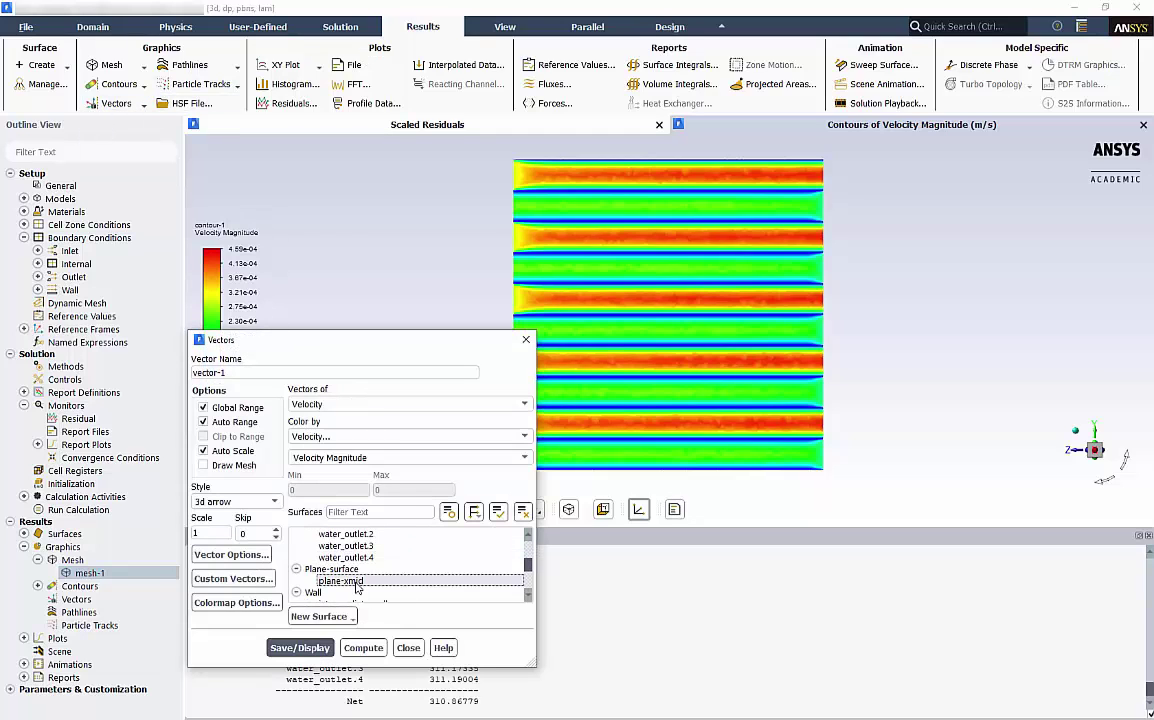
{"action": "left_click", "coordinate": [299, 648]}
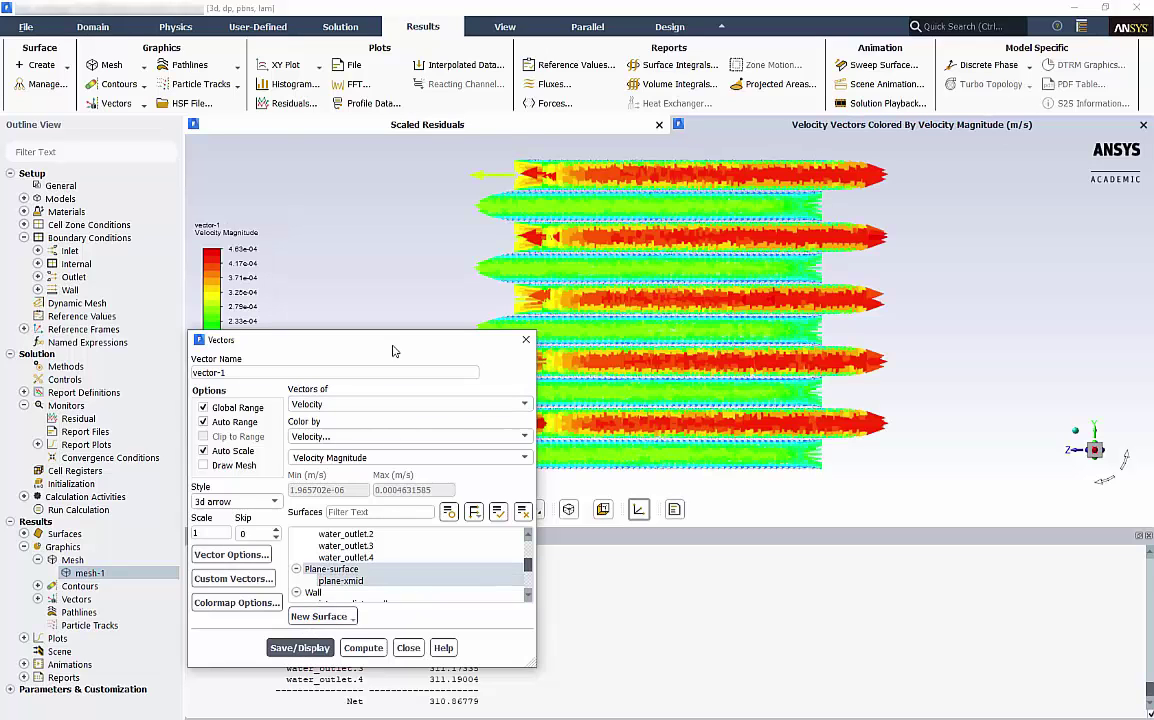
{"action": "left_click_drag", "start_coordinate": [390, 345], "coordinate": [206, 393]}
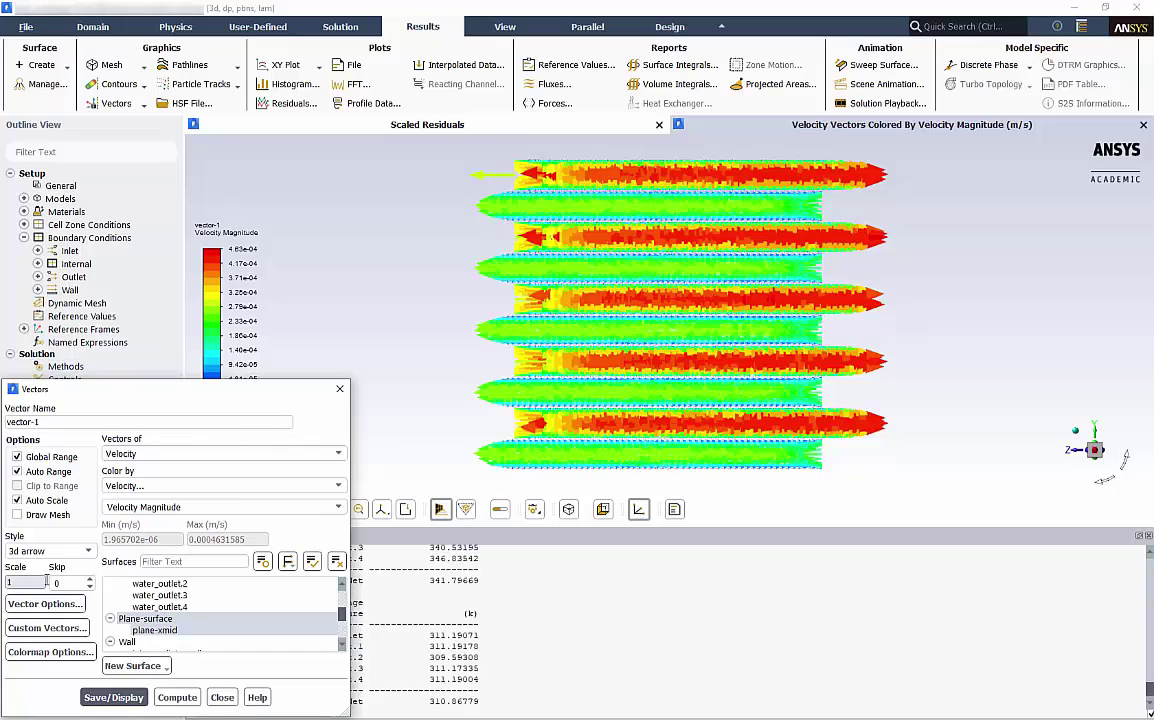
Step: Set the vector scale to 0.3 and the style to filled-arrow, redisplay vector-1, and inspect the flow directions up close
{"action": "double_click", "coordinate": [42, 585]}
{"action": "left_click", "coordinate": [75, 550]}
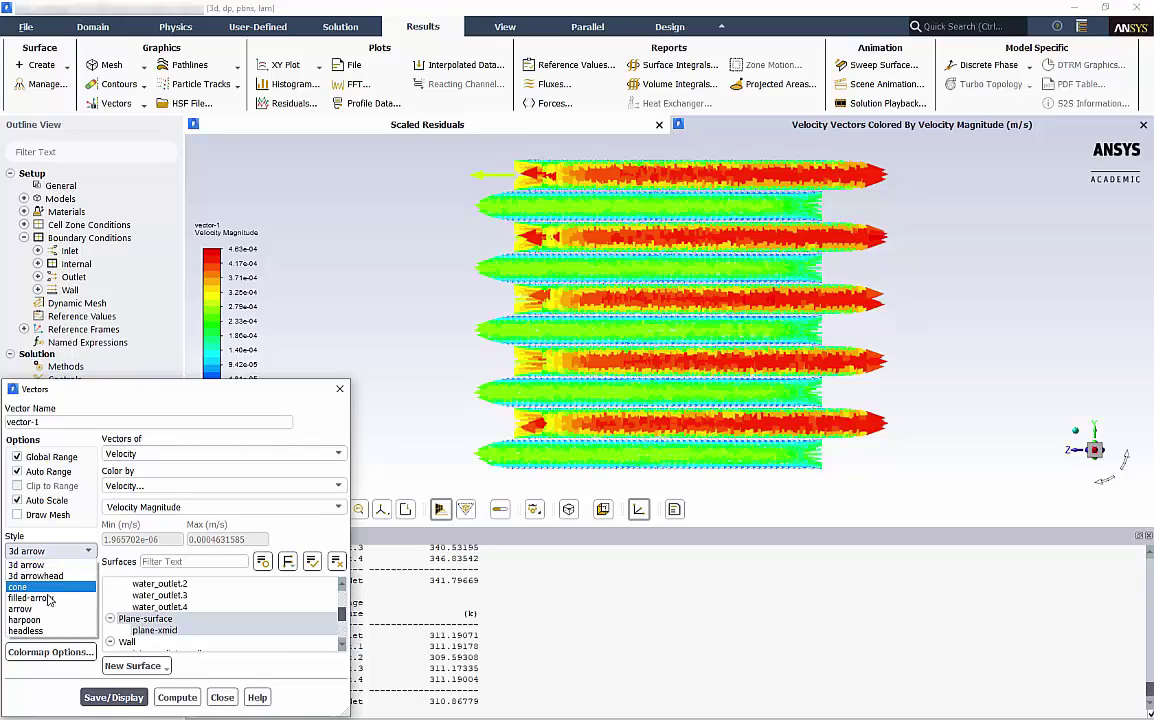
{"action": "left_click", "coordinate": [48, 598]}
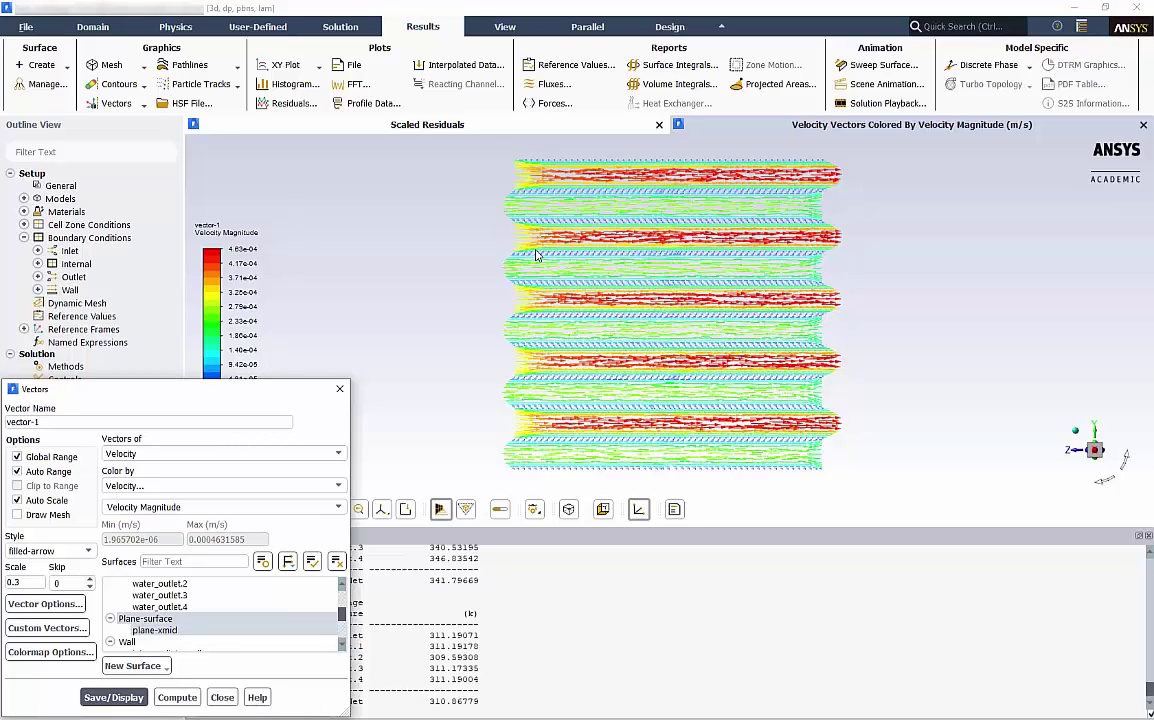
{"action": "scroll", "coordinate": [548, 254], "scroll_direction": "down", "scroll_amount": 1}
{"action": "scroll", "coordinate": [548, 254], "scroll_direction": "up", "scroll_amount": 10}
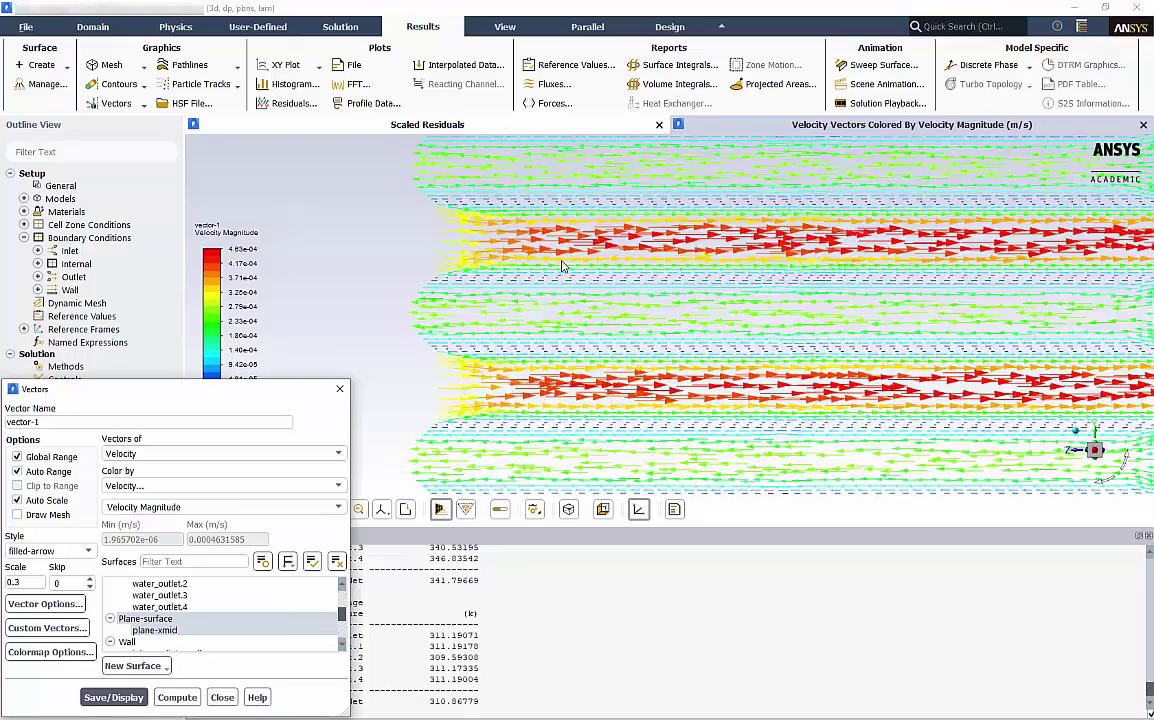